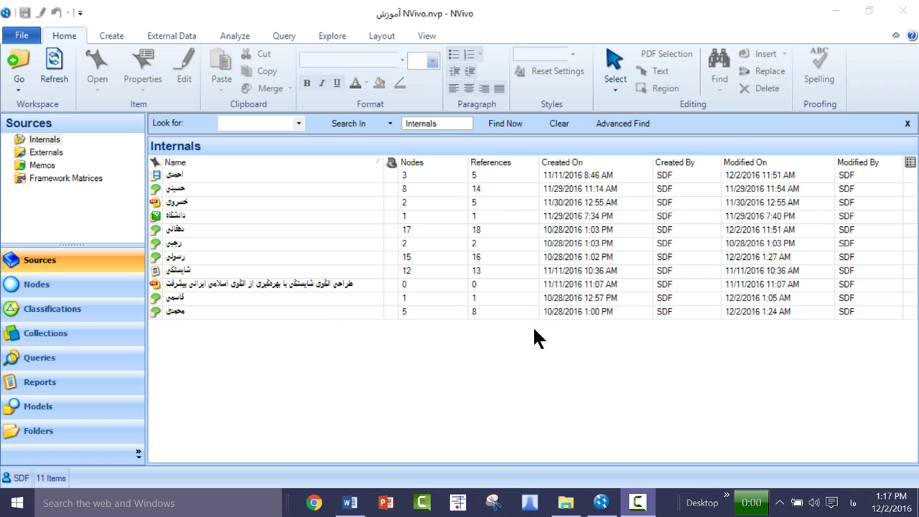
Step: Export the list of internal sources to the Desktop as the Excel workbook Internals.xlsx
{"action": "right_click", "coordinate": [294, 348]}
{"action": "left_click", "coordinate": [244, 344]}
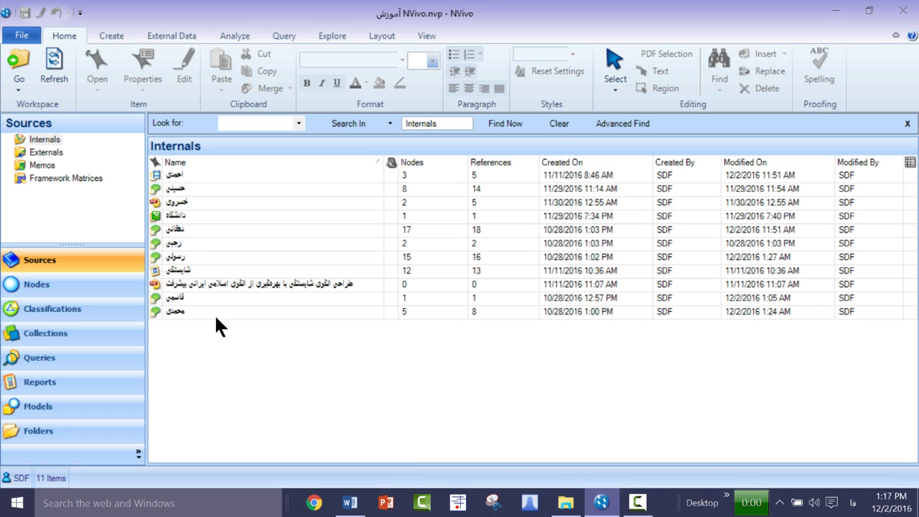
{"action": "right_click", "coordinate": [294, 342]}
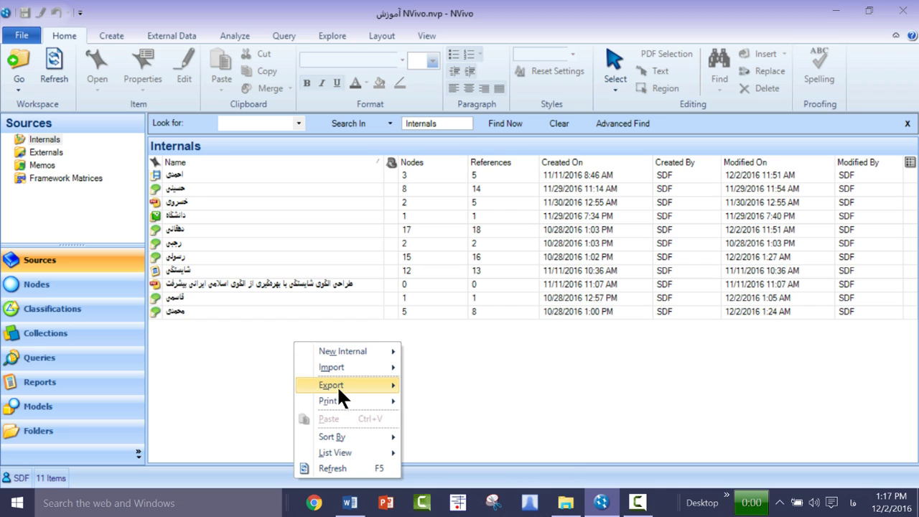
{"action": "mouse_move", "coordinate": [349, 383]}
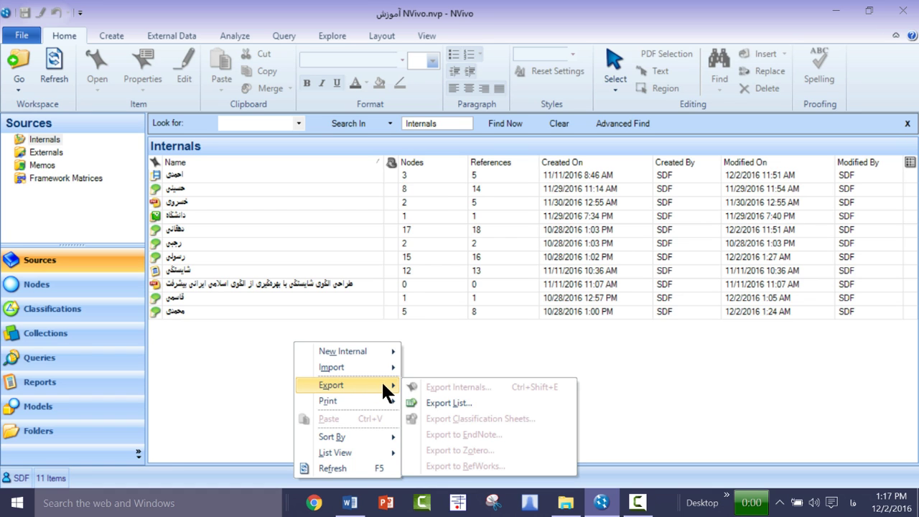
{"action": "left_click", "coordinate": [467, 401]}
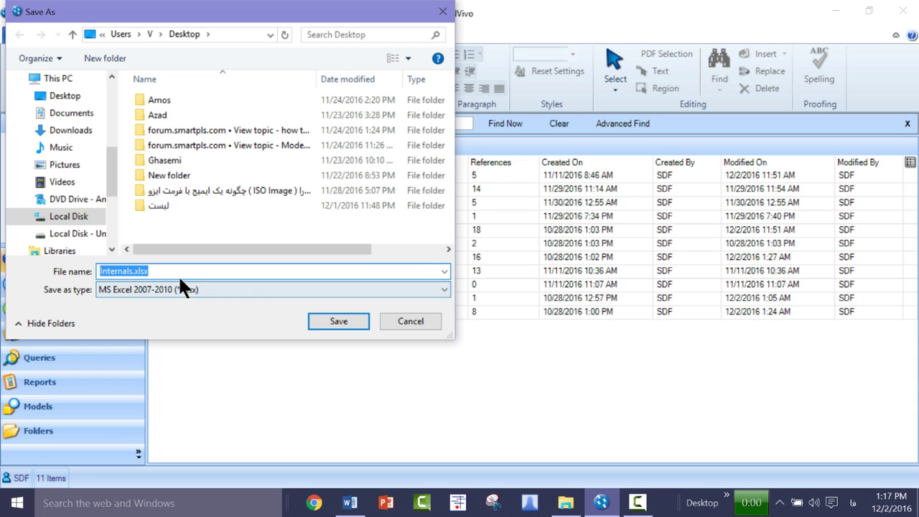
{"action": "left_click", "coordinate": [357, 322]}
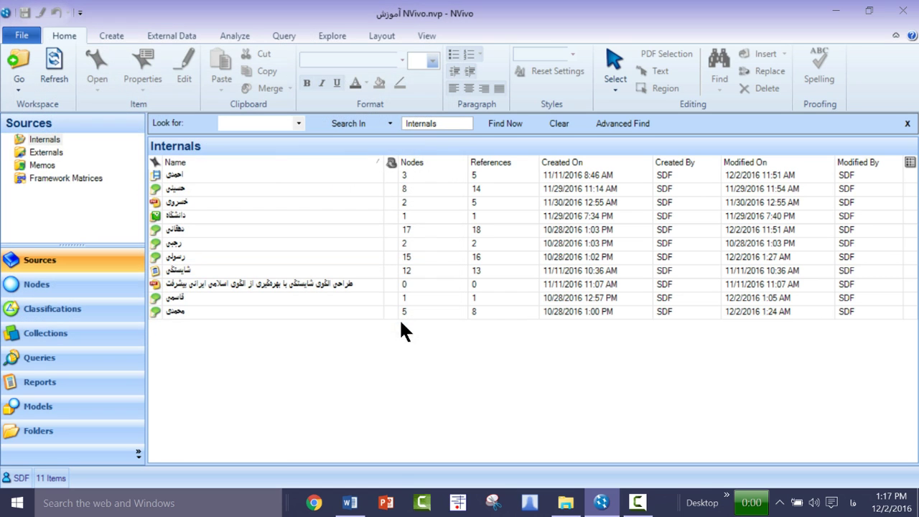
Step: Examine the print options for the Internals list and the export and print options for a node
{"action": "right_click", "coordinate": [290, 349]}
{"action": "mouse_move", "coordinate": [343, 407]}
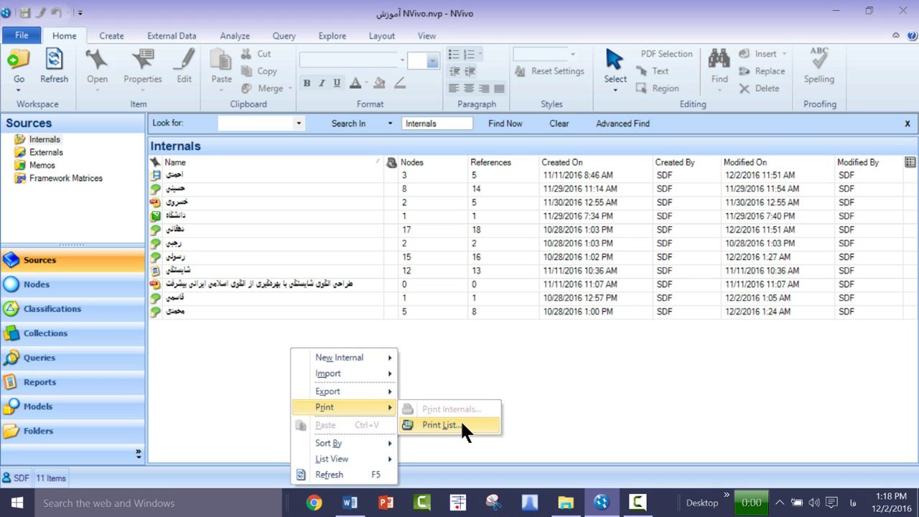
{"action": "left_click", "coordinate": [512, 353]}
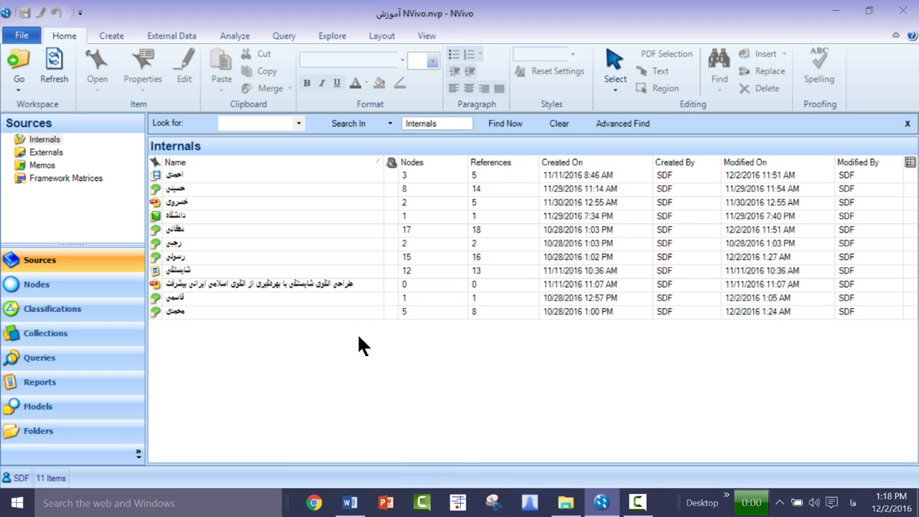
{"action": "left_click", "coordinate": [36, 286]}
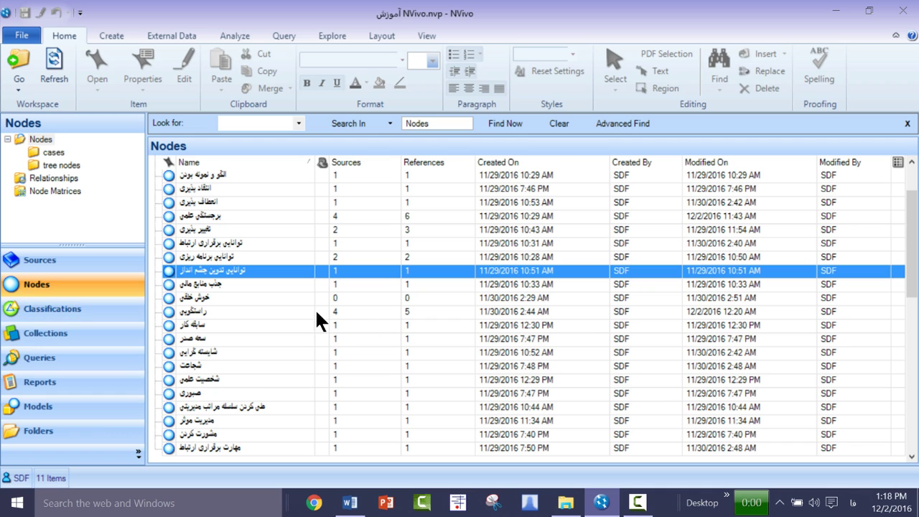
{"action": "right_click", "coordinate": [275, 296]}
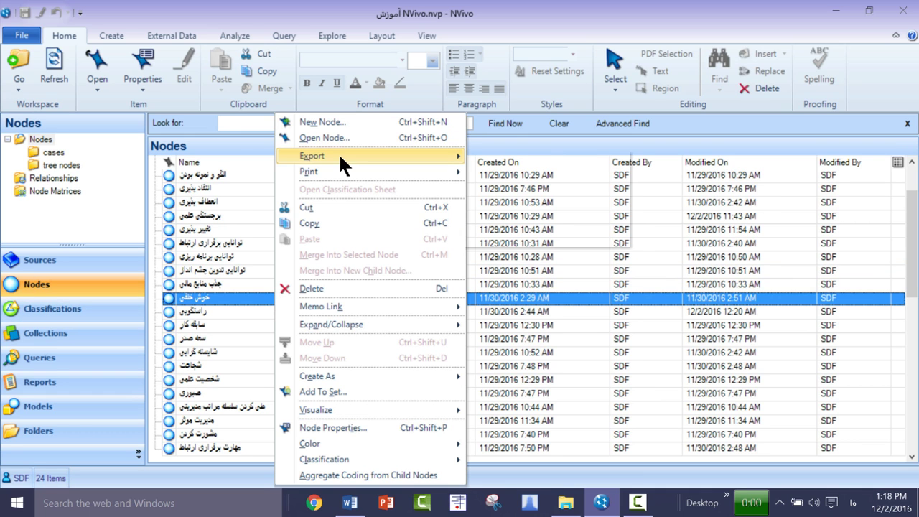
{"action": "mouse_move", "coordinate": [340, 156]}
{"action": "mouse_move", "coordinate": [360, 171]}
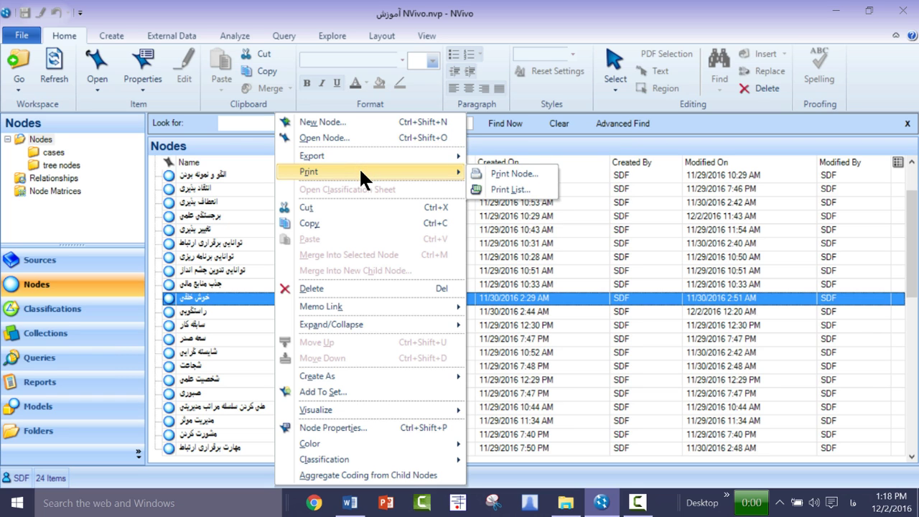
{"action": "scroll", "coordinate": [225, 310], "scroll_direction": "down", "scroll_amount": 3}
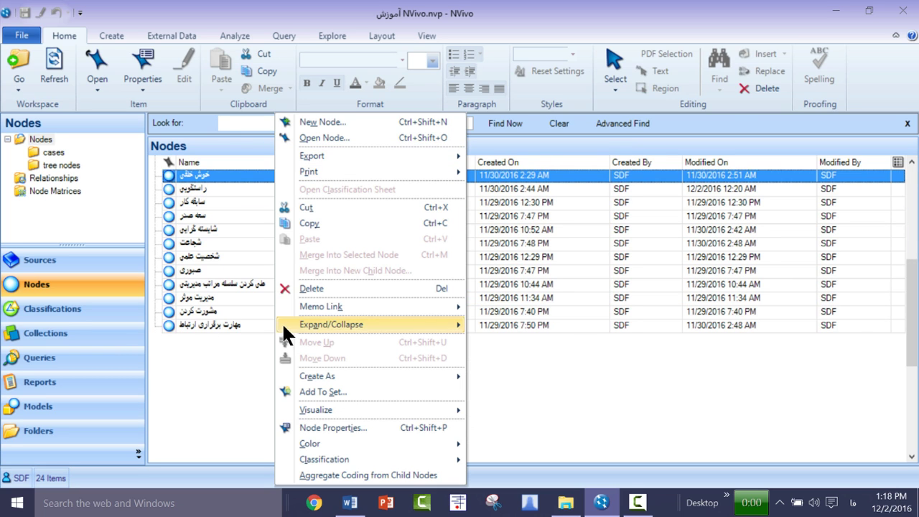
{"action": "mouse_move", "coordinate": [281, 322]}
Step: Examine the Person node classification's attributes and the export and print options for classifications, ending back in the internal sources
{"action": "left_click", "coordinate": [72, 310]}
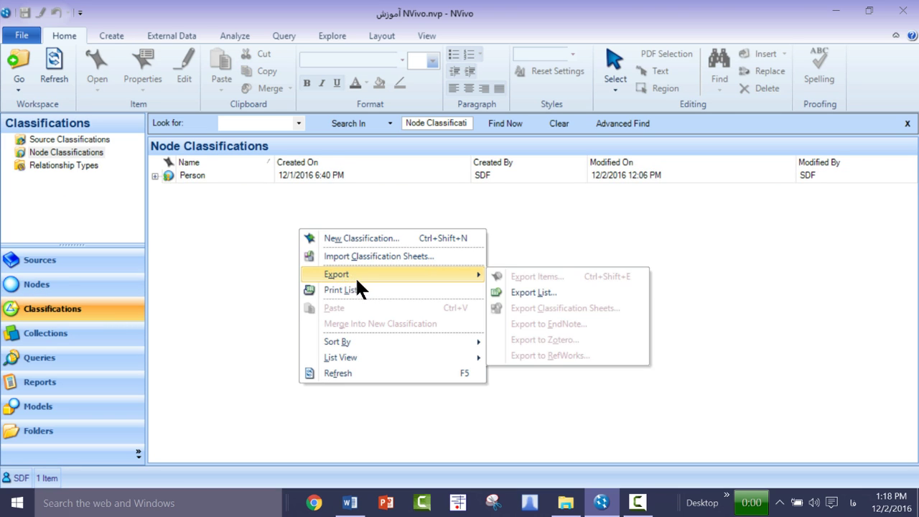
{"action": "left_click", "coordinate": [152, 169]}
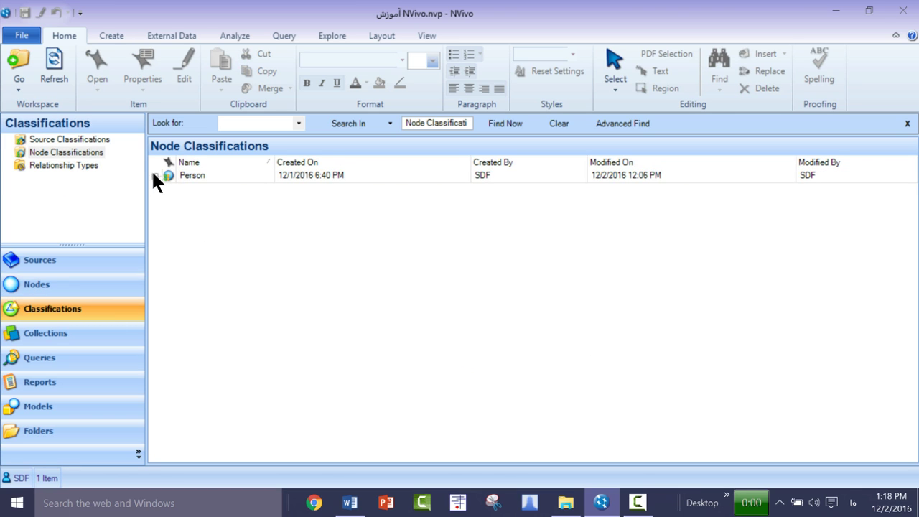
{"action": "left_click", "coordinate": [154, 174]}
{"action": "left_click", "coordinate": [155, 175]}
{"action": "right_click", "coordinate": [343, 325]}
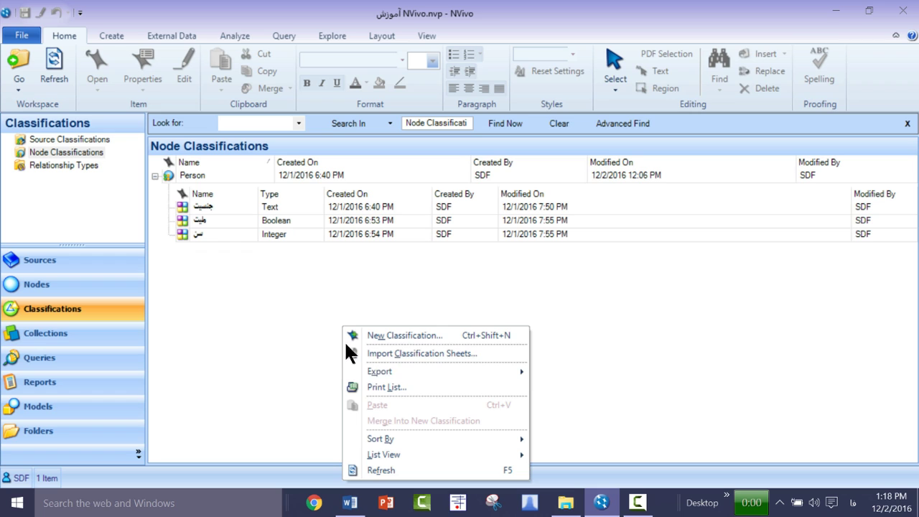
{"action": "left_click", "coordinate": [215, 308]}
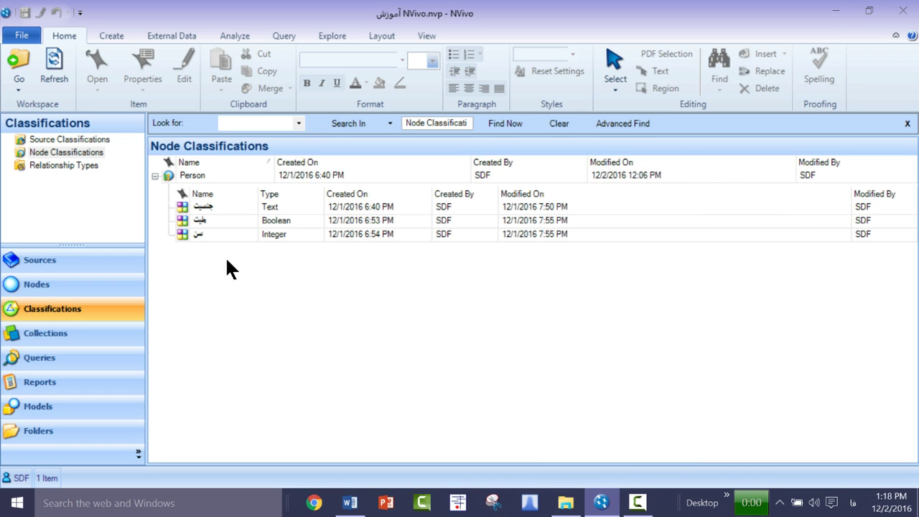
{"action": "left_click", "coordinate": [66, 262]}
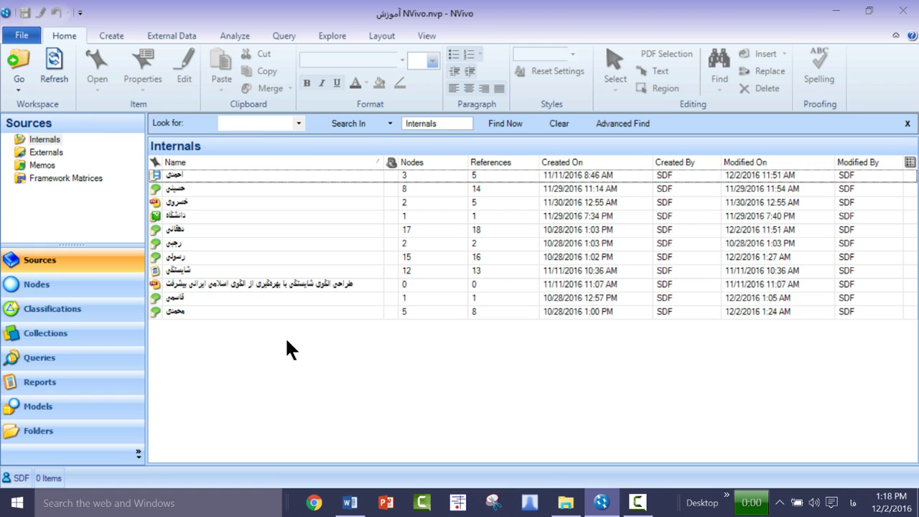
Step: Compare the project's predefined reports with its predefined extracts, ending on the list of reports
{"action": "left_click", "coordinate": [48, 385]}
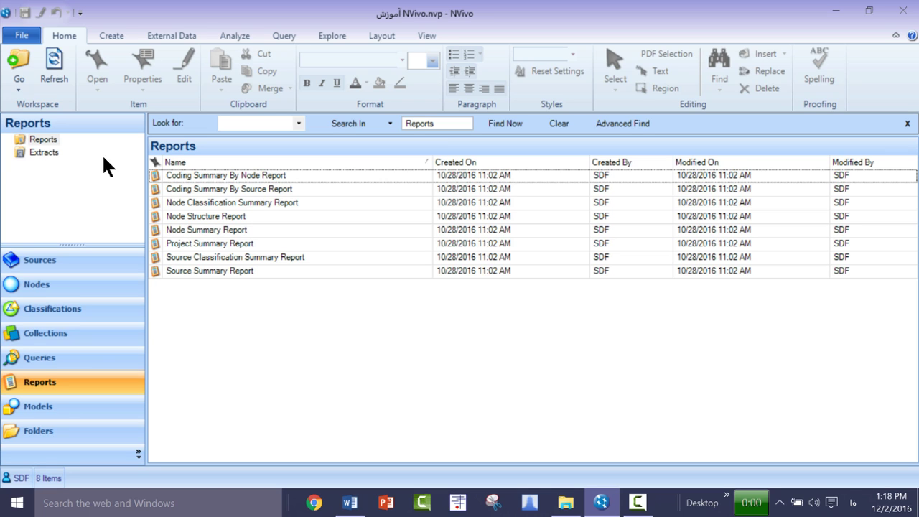
{"action": "left_click", "coordinate": [32, 140]}
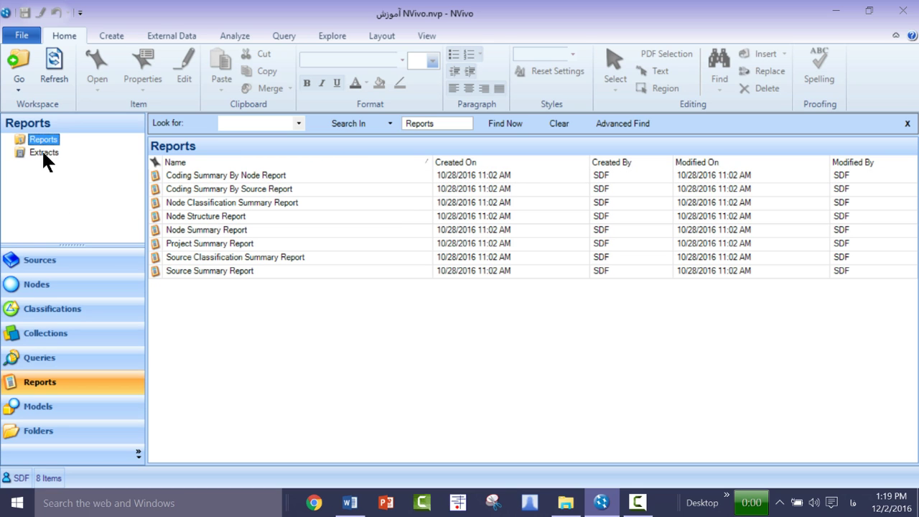
{"action": "left_click", "coordinate": [43, 153]}
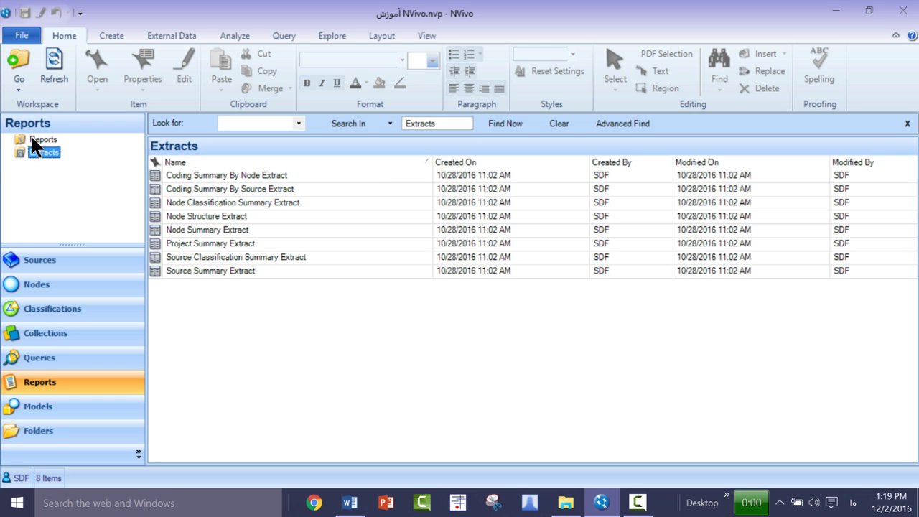
{"action": "left_click", "coordinate": [32, 140]}
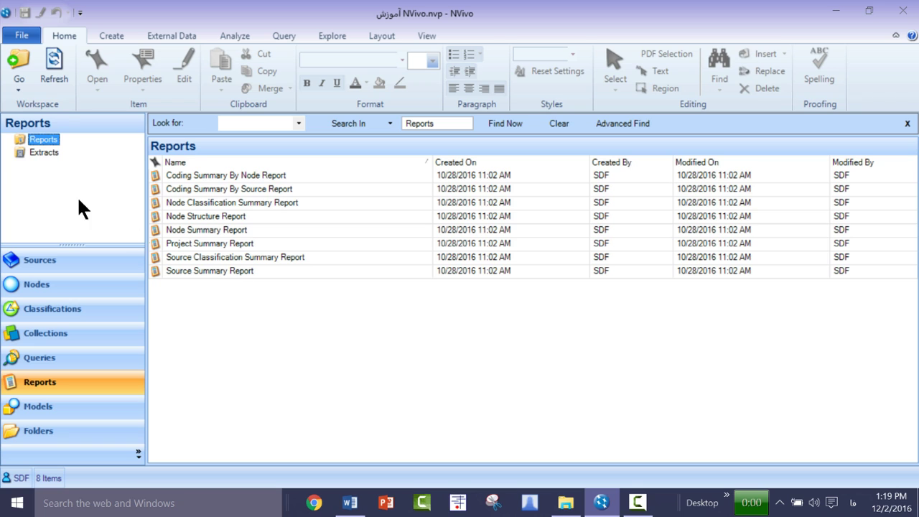
{"action": "left_click", "coordinate": [43, 153]}
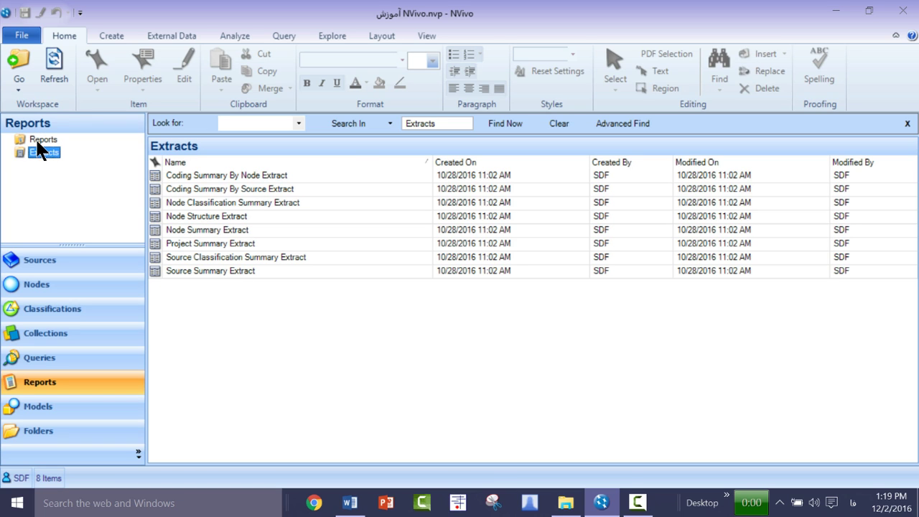
{"action": "left_click", "coordinate": [35, 136]}
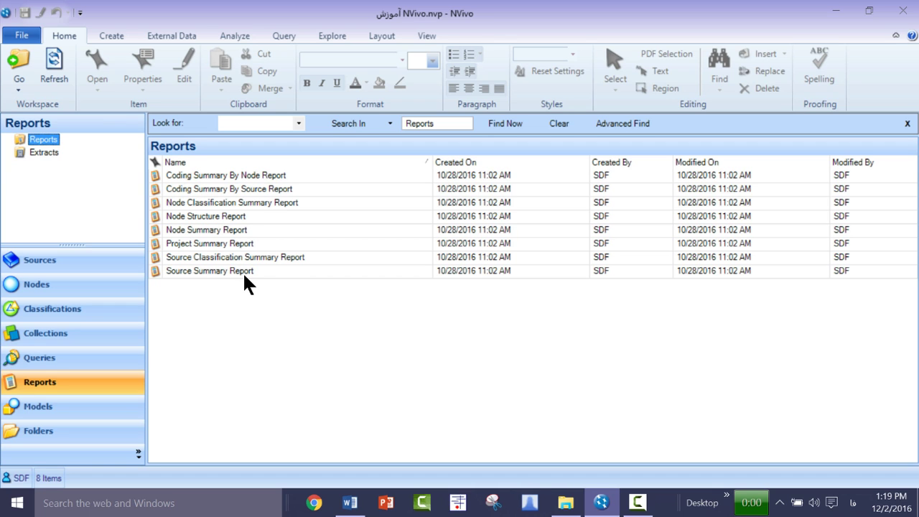
Step: Examine the commands available for the Source Summary Report and view the properties of the Node Summary Report
{"action": "right_click", "coordinate": [205, 276]}
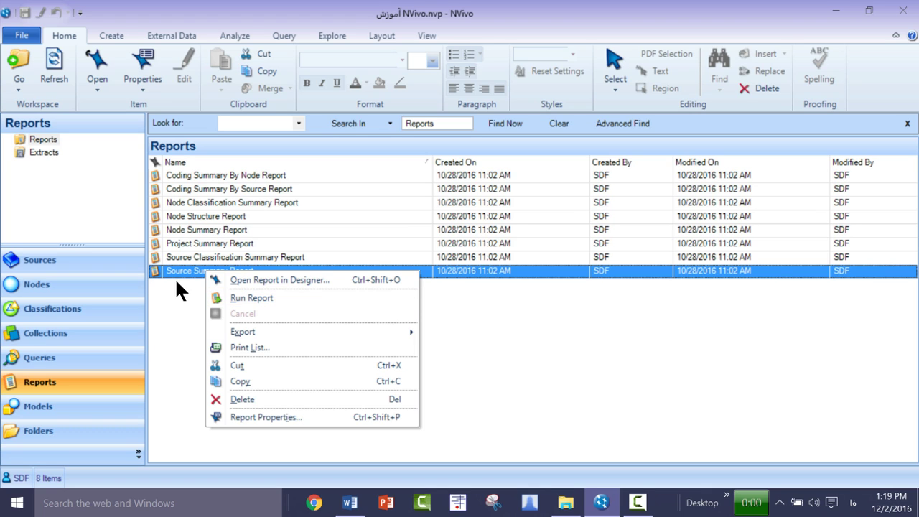
{"action": "left_click", "coordinate": [181, 310]}
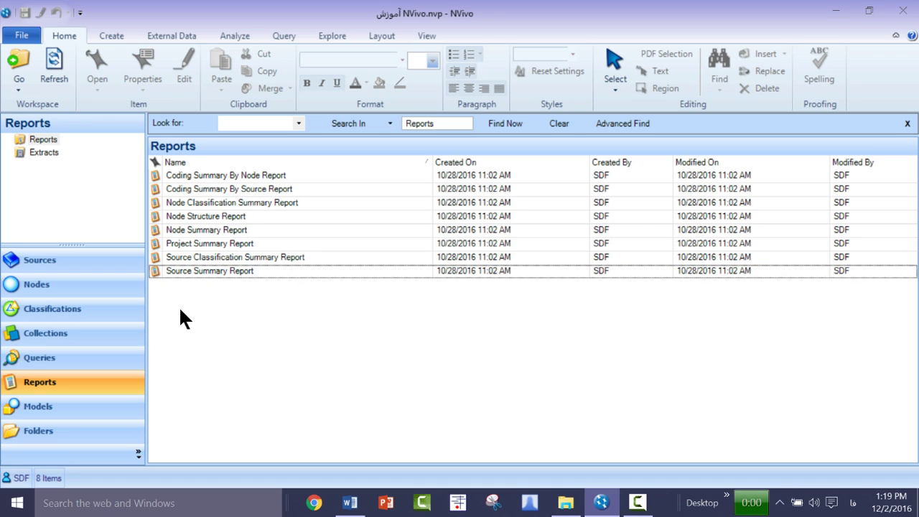
{"action": "right_click", "coordinate": [203, 232]}
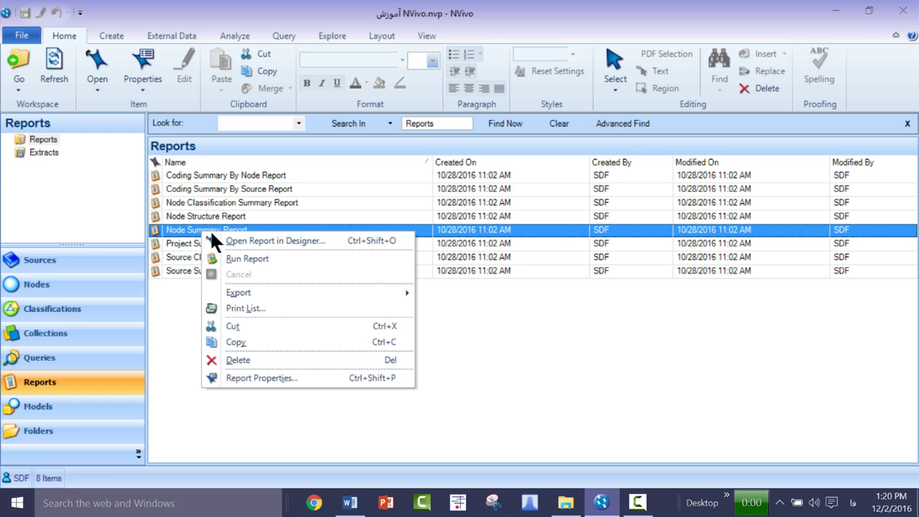
{"action": "left_click", "coordinate": [317, 378]}
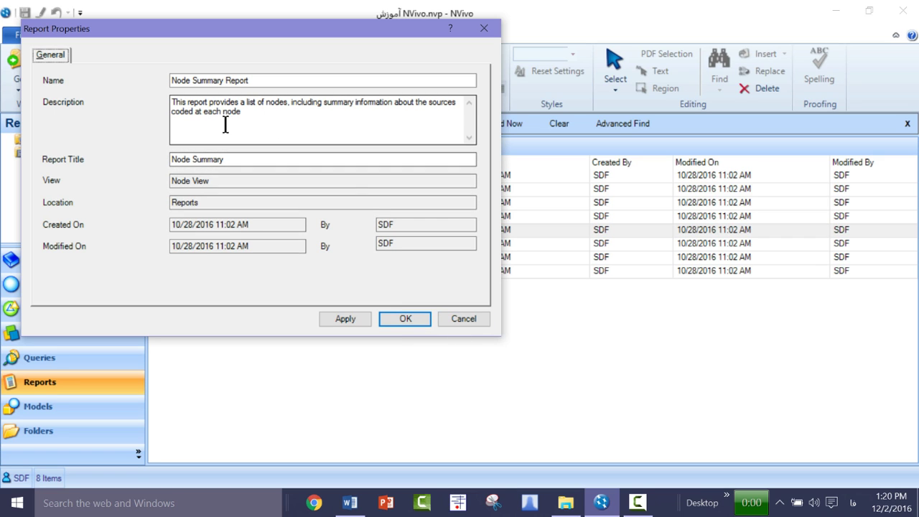
{"action": "left_click", "coordinate": [472, 314]}
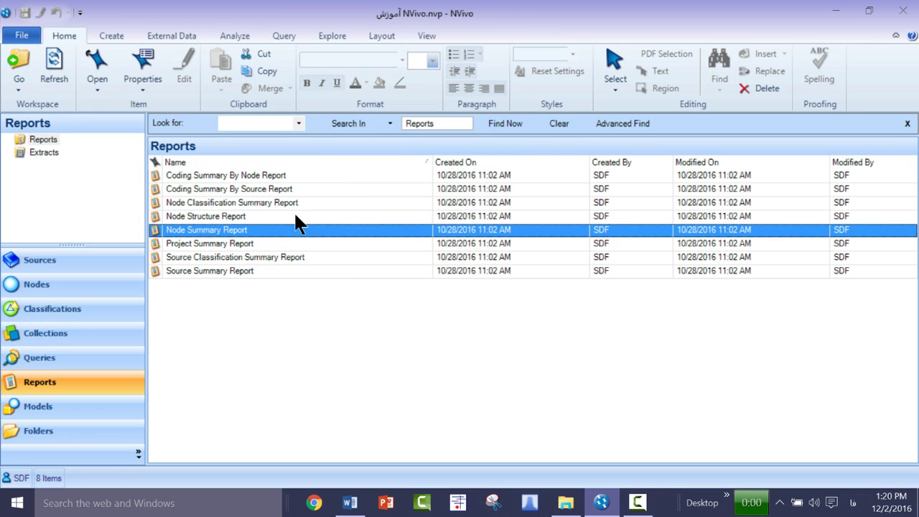
{"action": "right_click", "coordinate": [258, 229]}
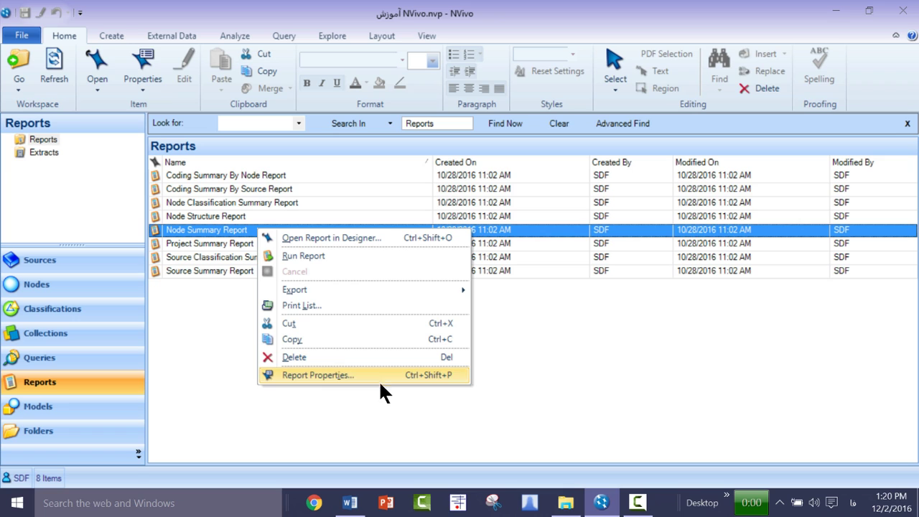
{"action": "left_click", "coordinate": [384, 418]}
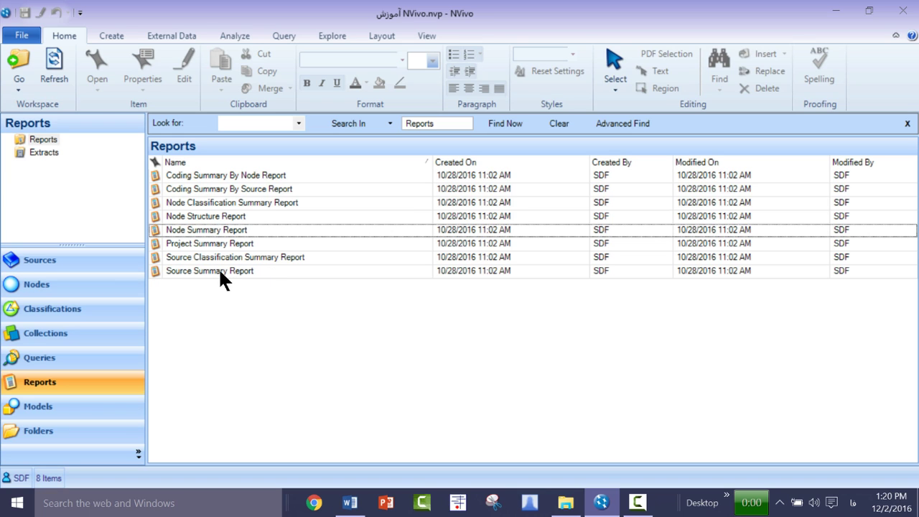
Step: Run the Source Summary Report with the Source.Hierarchical Name filter enabled and all items in the Internals folder selected
{"action": "right_click", "coordinate": [182, 271]}
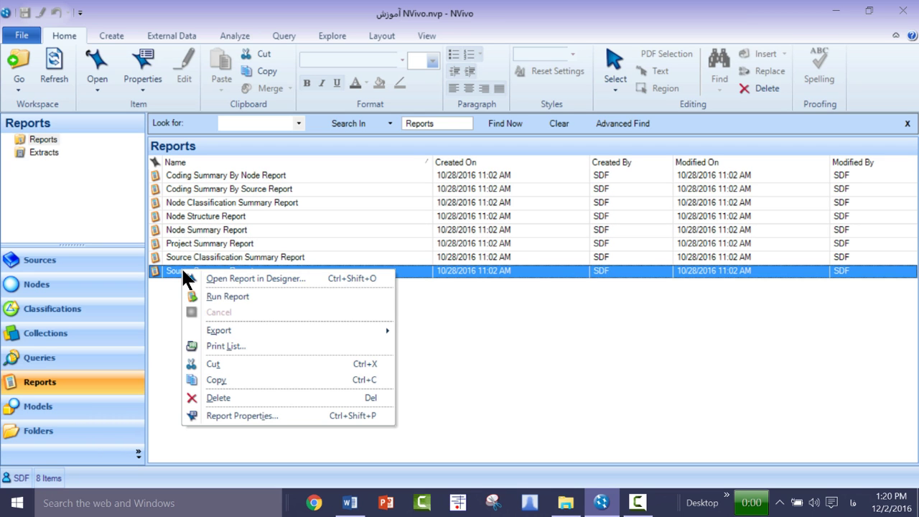
{"action": "left_click", "coordinate": [252, 293]}
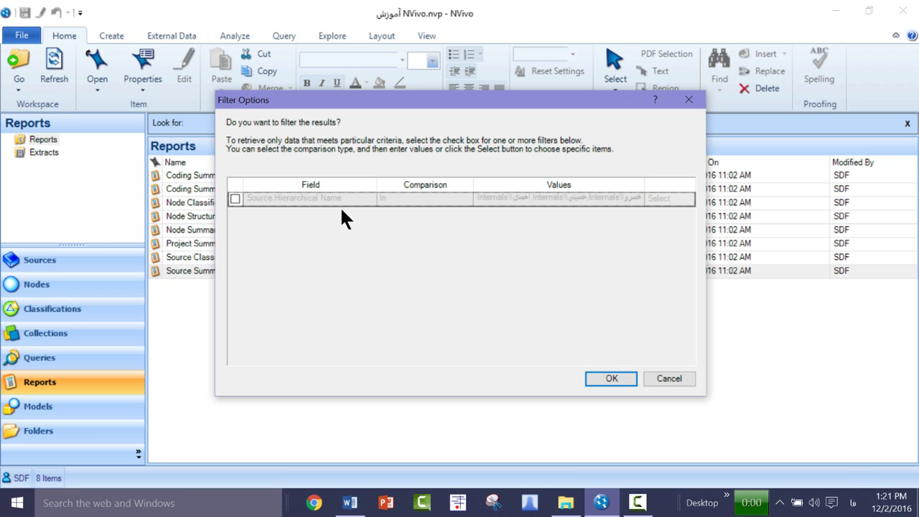
{"action": "left_click", "coordinate": [235, 197]}
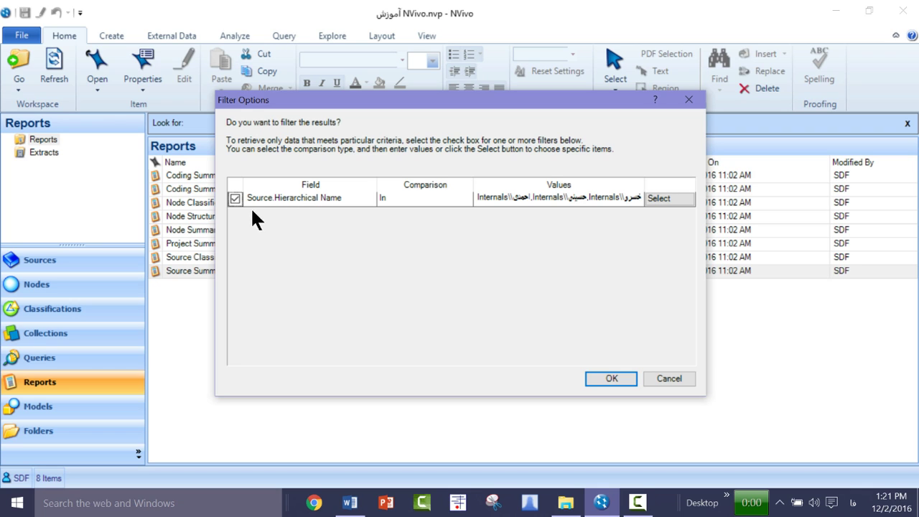
{"action": "left_click", "coordinate": [666, 199]}
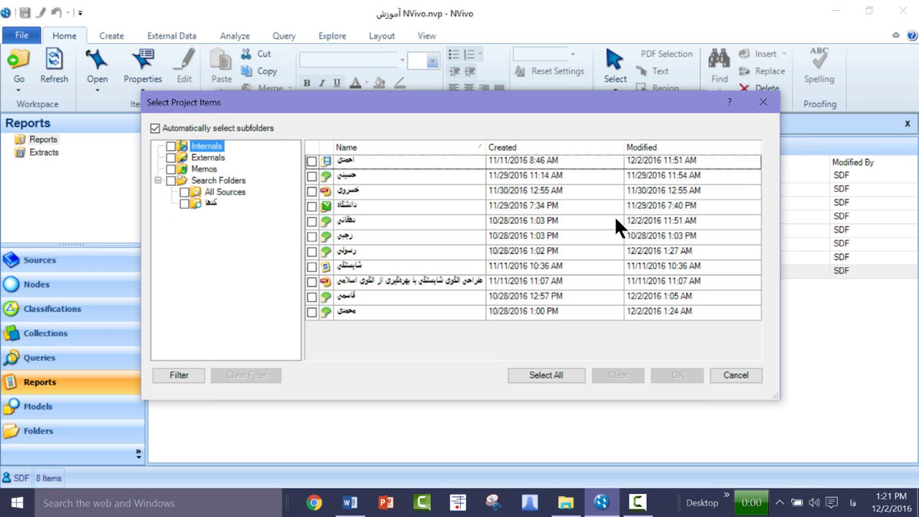
{"action": "left_click", "coordinate": [170, 146]}
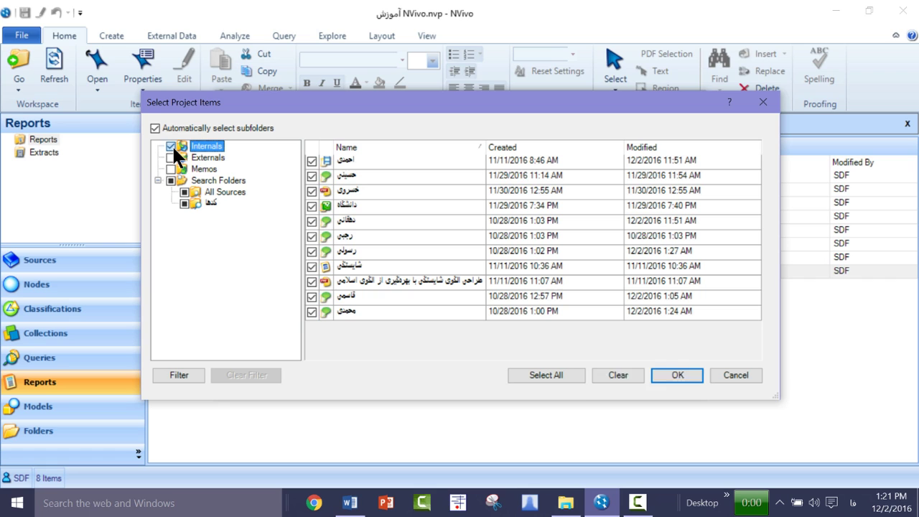
{"action": "left_click", "coordinate": [172, 145]}
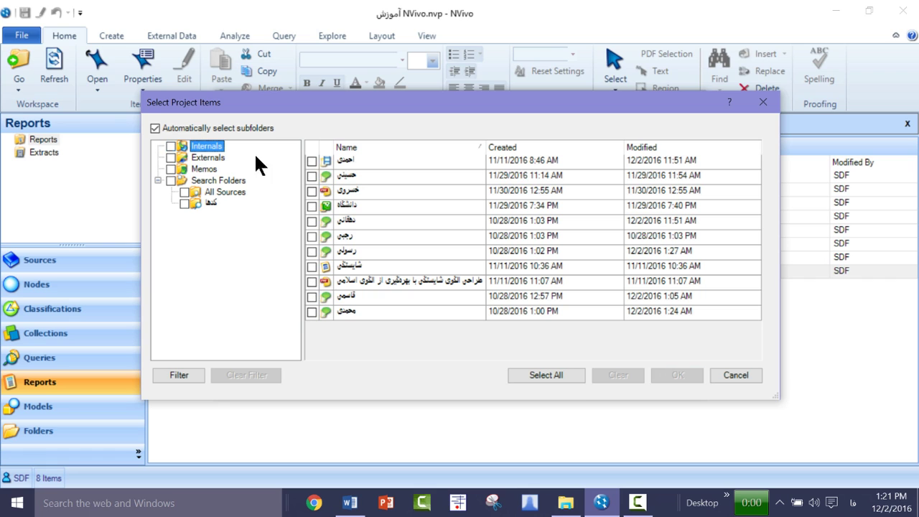
{"action": "left_click", "coordinate": [170, 146]}
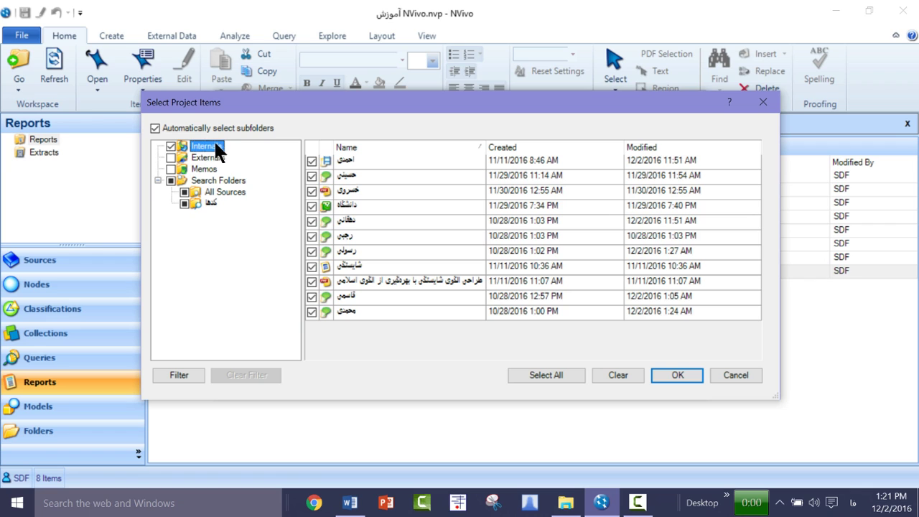
{"action": "left_click", "coordinate": [688, 372]}
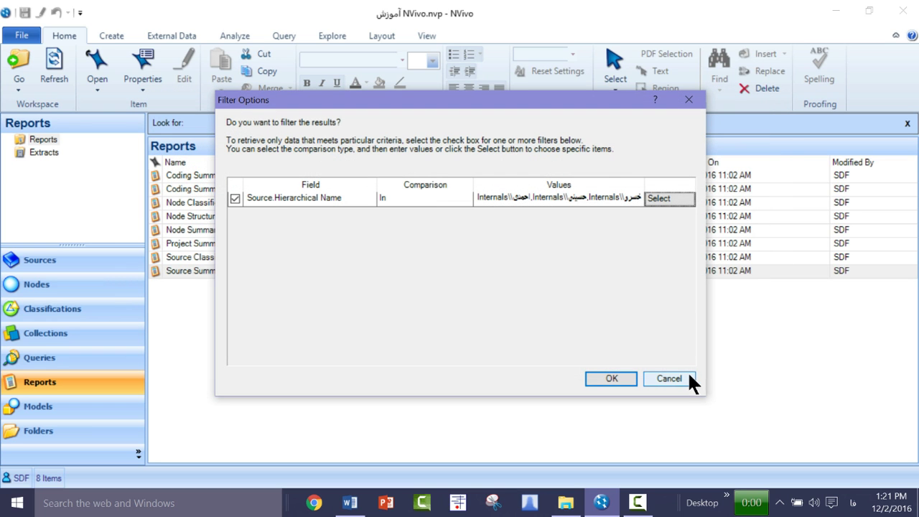
{"action": "left_click", "coordinate": [611, 378]}
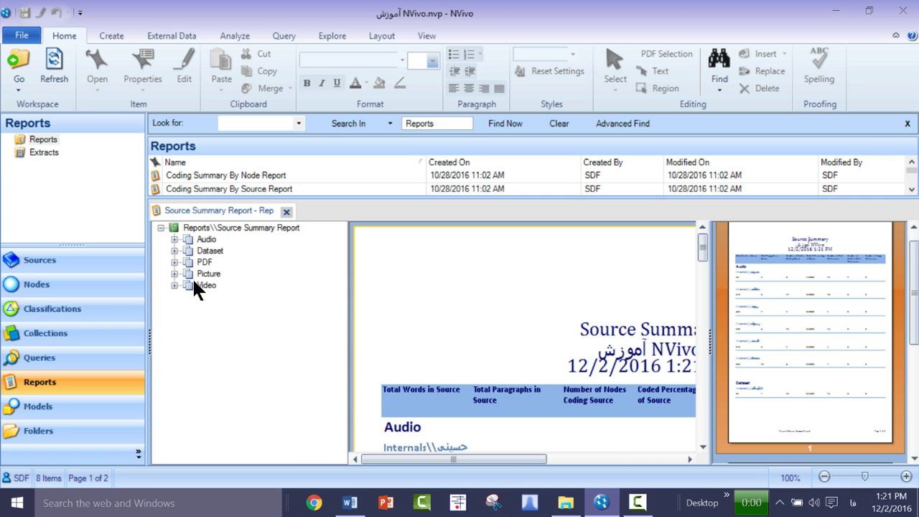
Step: Examine the sources grouped under Audio, Dataset, PDF, Picture and Video in the Source Summary Report's outline
{"action": "left_click", "coordinate": [174, 239]}
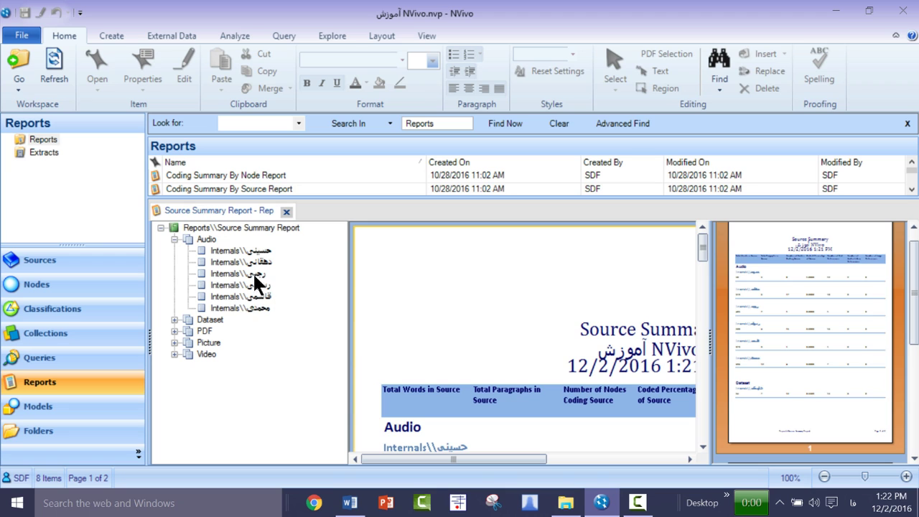
{"action": "left_click", "coordinate": [175, 239]}
{"action": "left_click", "coordinate": [174, 251]}
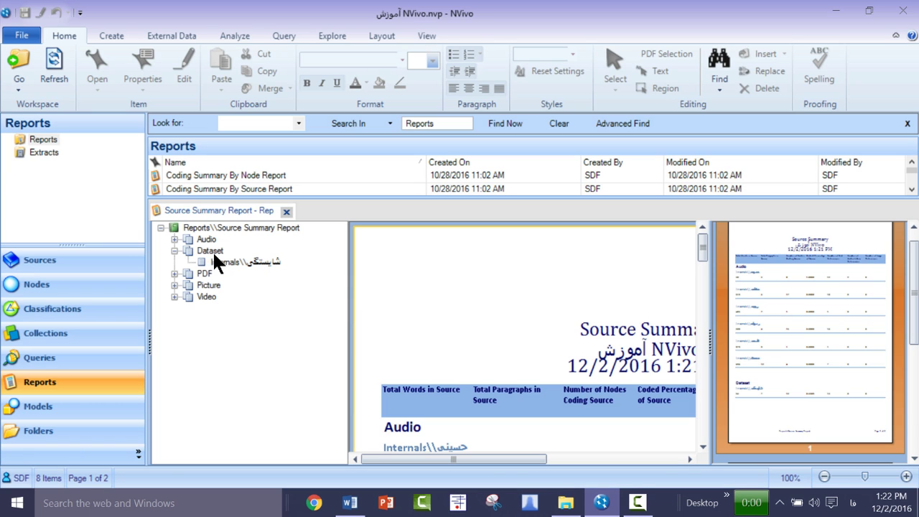
{"action": "left_click", "coordinate": [174, 250]}
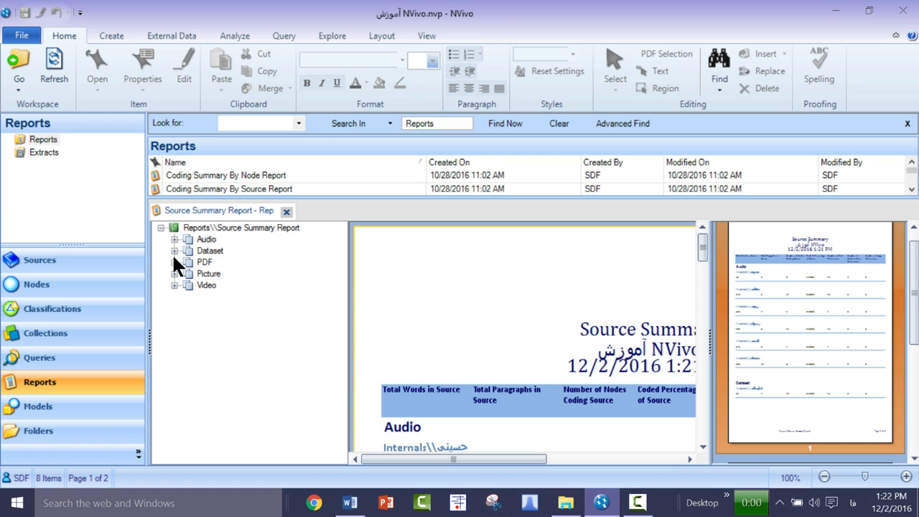
{"action": "left_click", "coordinate": [174, 263]}
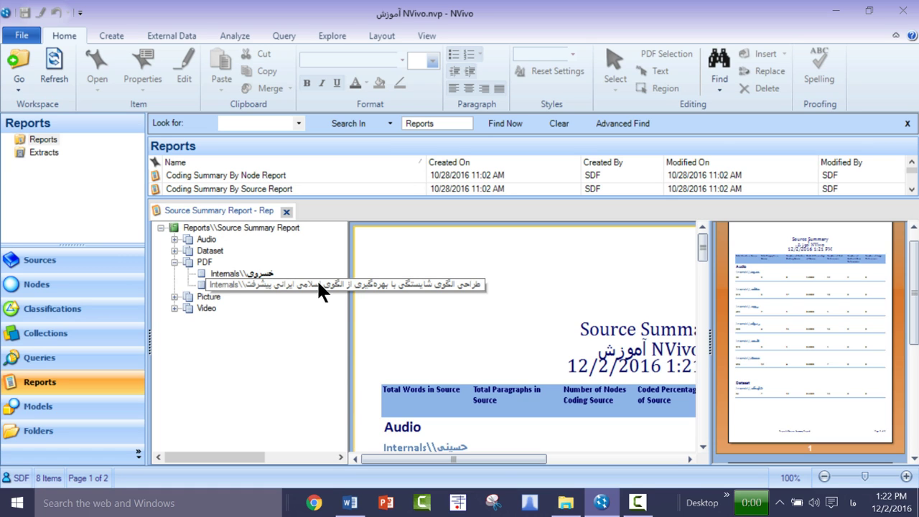
{"action": "left_click", "coordinate": [176, 262]}
{"action": "left_click", "coordinate": [174, 274]}
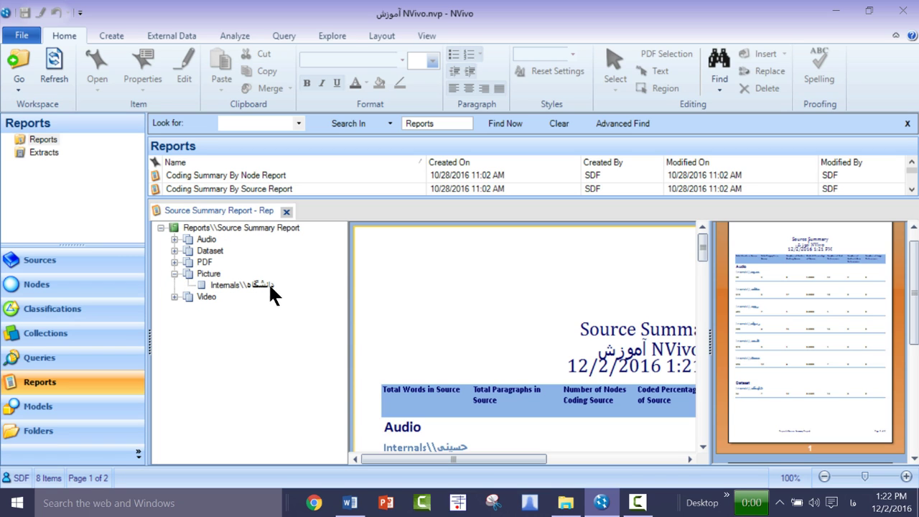
{"action": "left_click", "coordinate": [174, 296]}
{"action": "left_click", "coordinate": [174, 296]}
{"action": "left_click", "coordinate": [175, 273]}
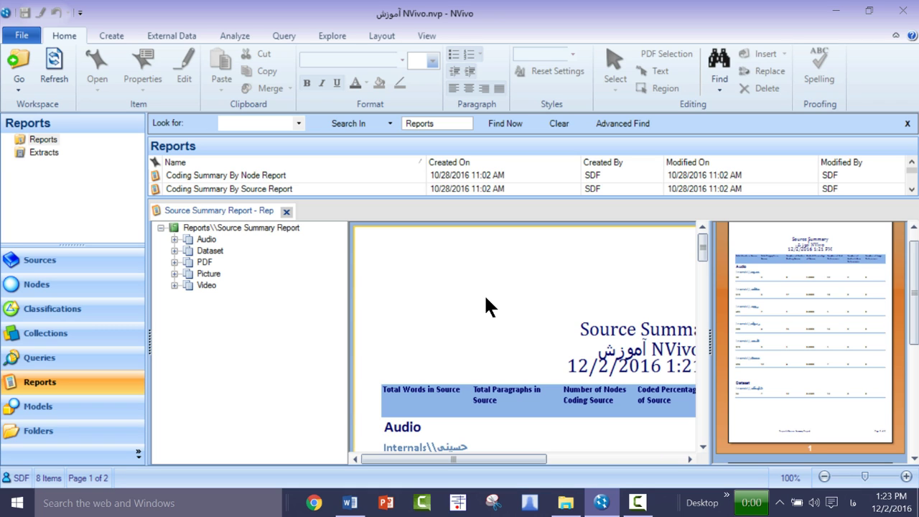
Step: Examine the Source Summary Report's columns and per-source figures, such as words, paragraphs, coding nodes, coded percentage and text references
{"action": "scroll", "coordinate": [532, 324], "scroll_direction": "down", "scroll_amount": 5}
{"action": "scroll", "coordinate": [531, 323], "scroll_direction": "up", "scroll_amount": 5}
{"action": "scroll", "coordinate": [503, 328], "scroll_direction": "down", "scroll_amount": 4}
{"action": "scroll", "coordinate": [503, 329], "scroll_direction": "up", "scroll_amount": 3}
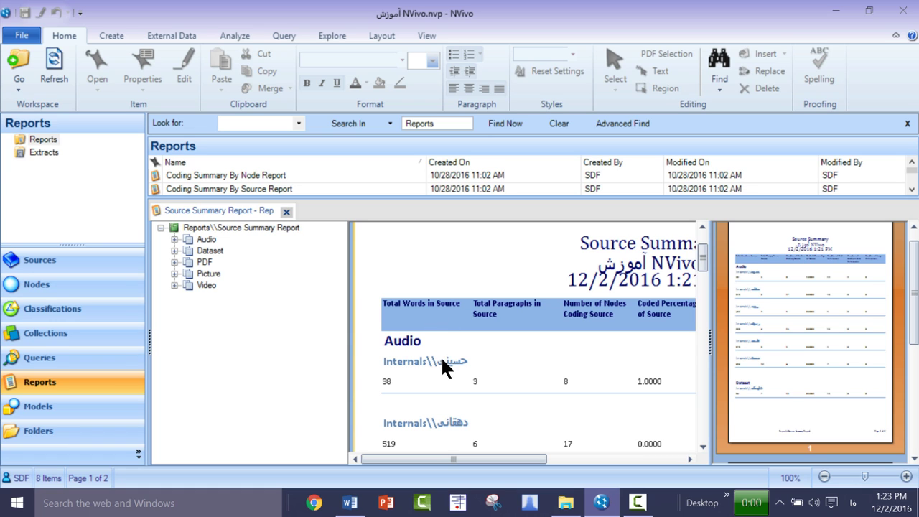
{"action": "scroll", "coordinate": [453, 421], "scroll_direction": "down", "scroll_amount": 2}
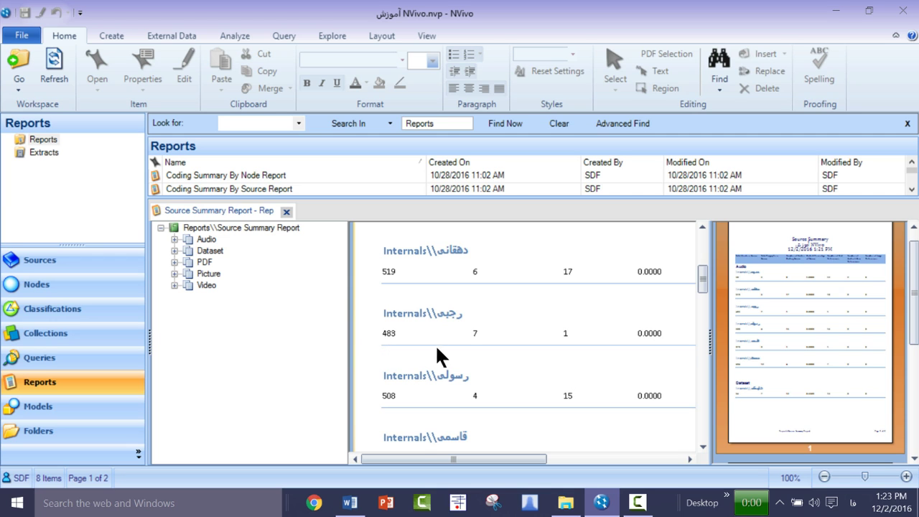
{"action": "scroll", "coordinate": [446, 345], "scroll_direction": "up", "scroll_amount": 5}
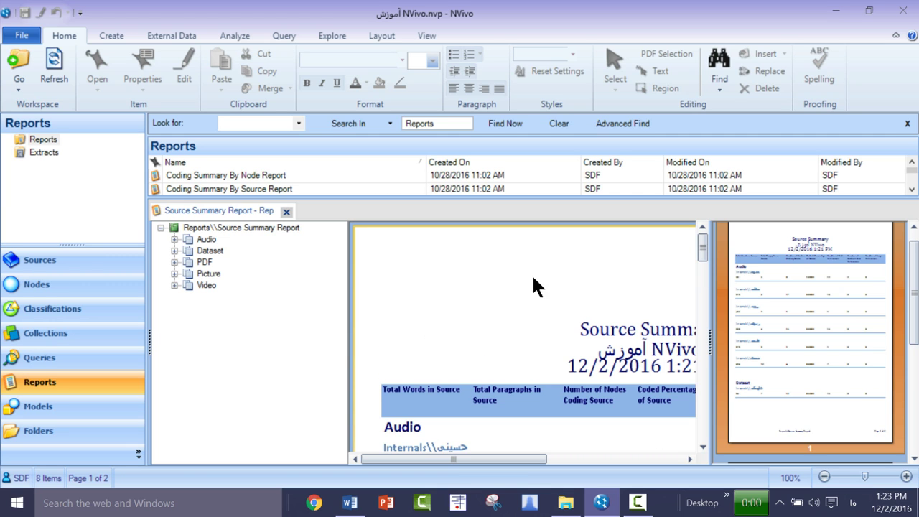
{"action": "scroll", "coordinate": [467, 289], "scroll_direction": "down", "scroll_amount": 2}
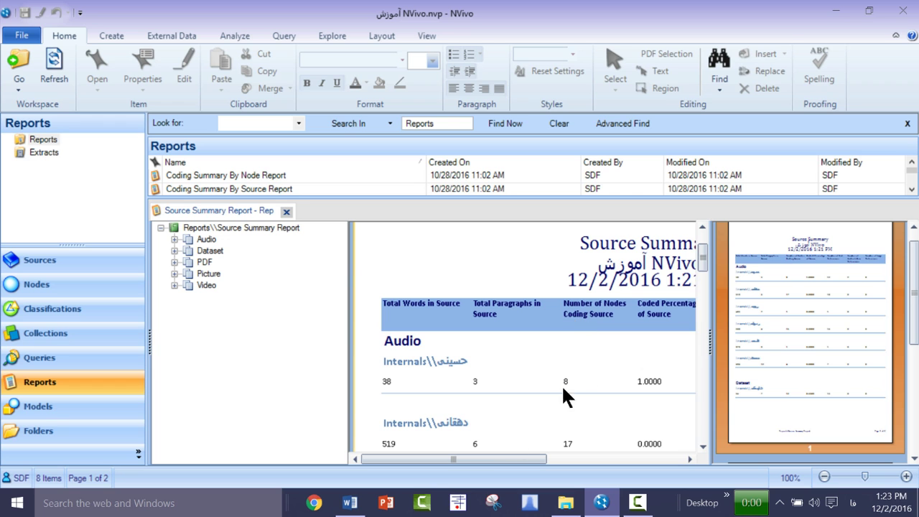
{"action": "left_click_drag", "start_coordinate": [482, 459], "coordinate": [544, 428]}
{"action": "scroll", "coordinate": [578, 318], "scroll_direction": "down", "scroll_amount": 5}
{"action": "scroll", "coordinate": [581, 328], "scroll_direction": "down", "scroll_amount": 3}
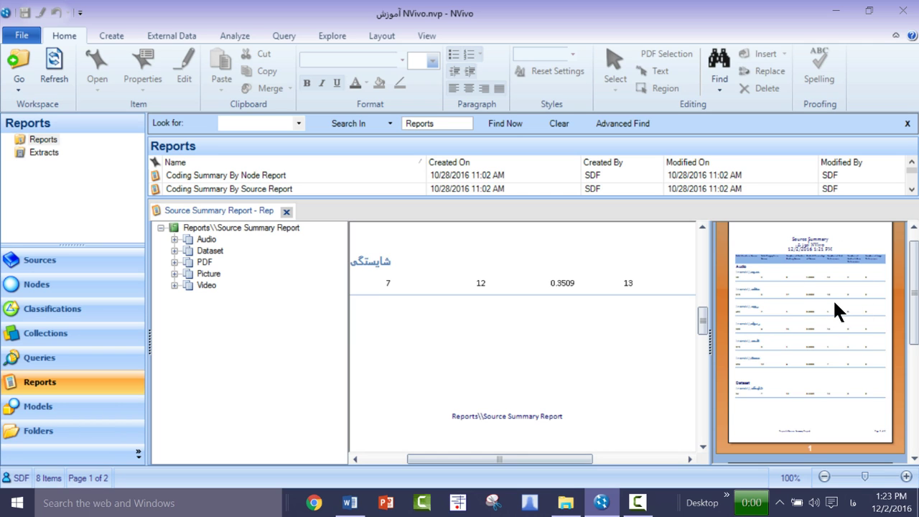
{"action": "left_click", "coordinate": [750, 329]}
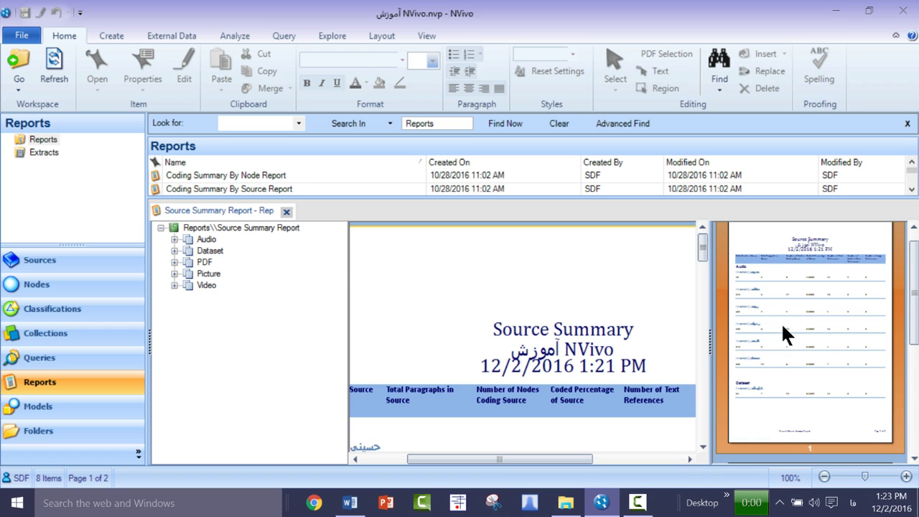
{"action": "scroll", "coordinate": [811, 345], "scroll_direction": "up", "scroll_amount": 2}
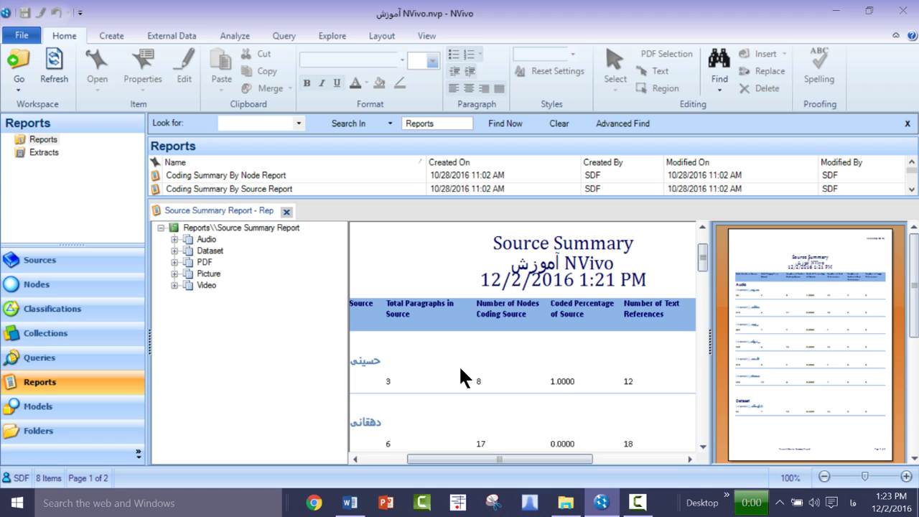
Step: Export the report results to the Desktop as the Word file Source Summary Report.docx
{"action": "right_click", "coordinate": [426, 375]}
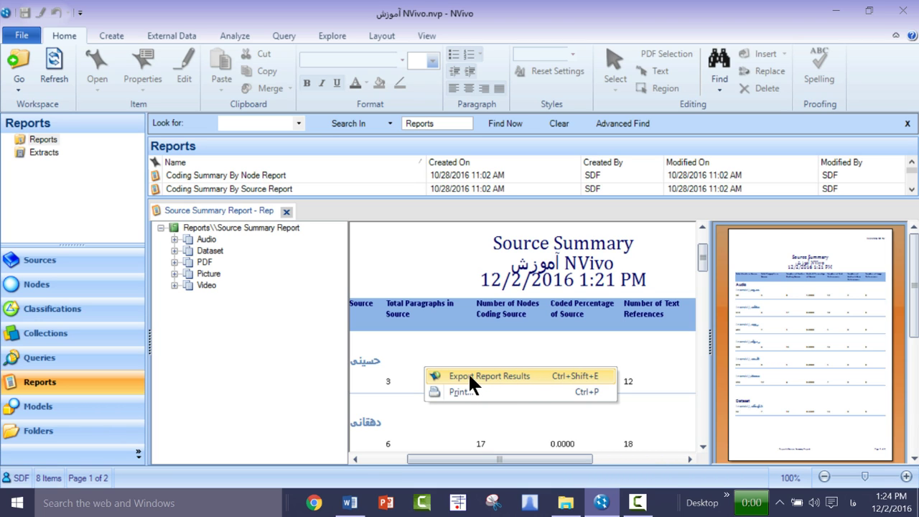
{"action": "left_click", "coordinate": [518, 374]}
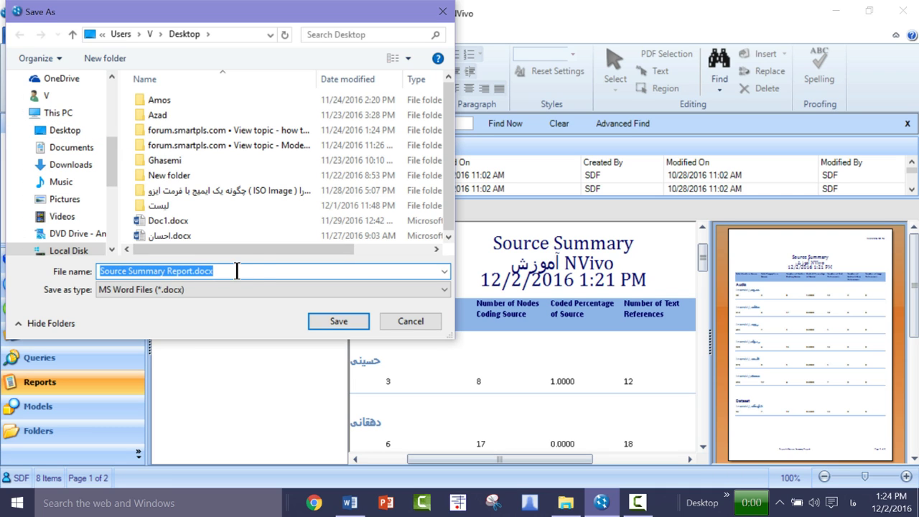
{"action": "left_click", "coordinate": [75, 135]}
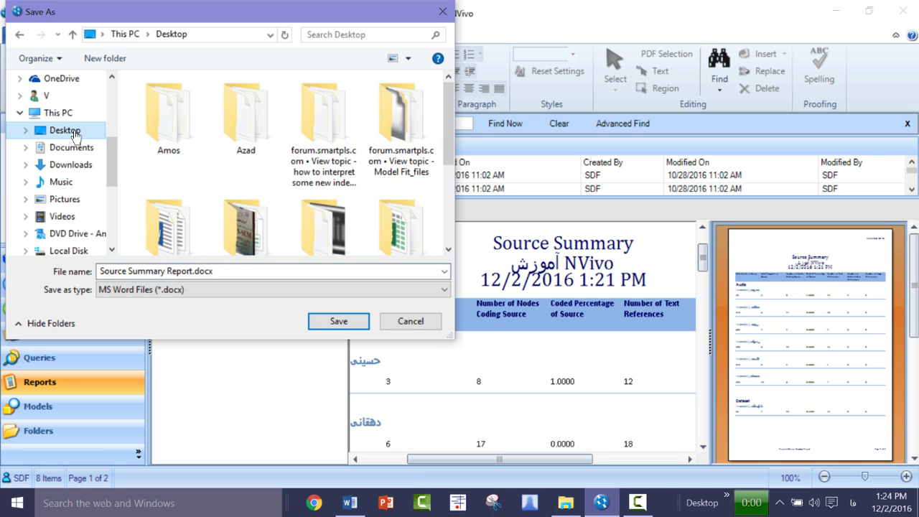
{"action": "left_click", "coordinate": [344, 319]}
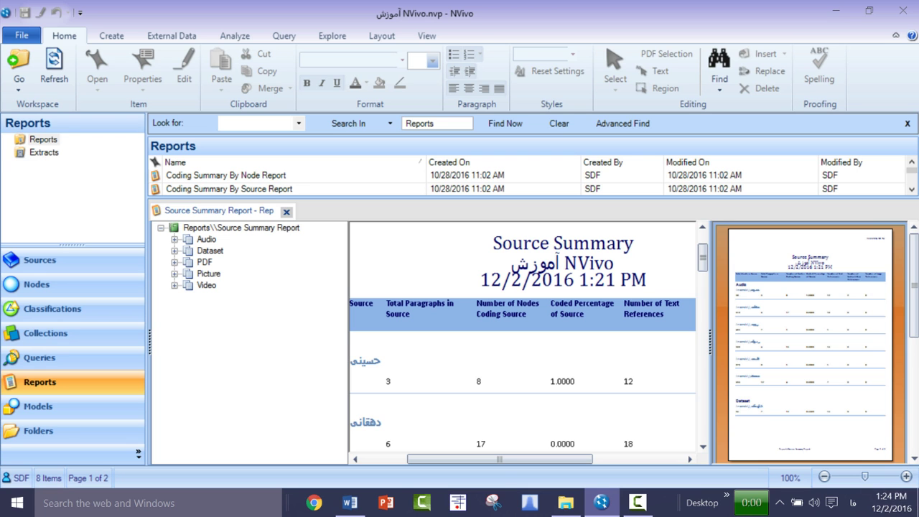
Step: Open the exported Source Summary Report.docx from the desktop in Word, review its pages, and return to the desktop
{"action": "left_click", "coordinate": [918, 503]}
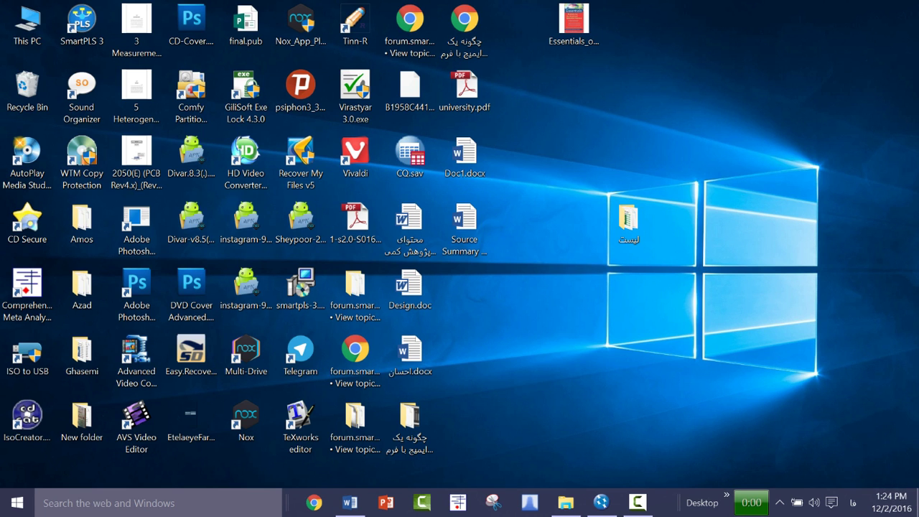
{"action": "left_click", "coordinate": [465, 272]}
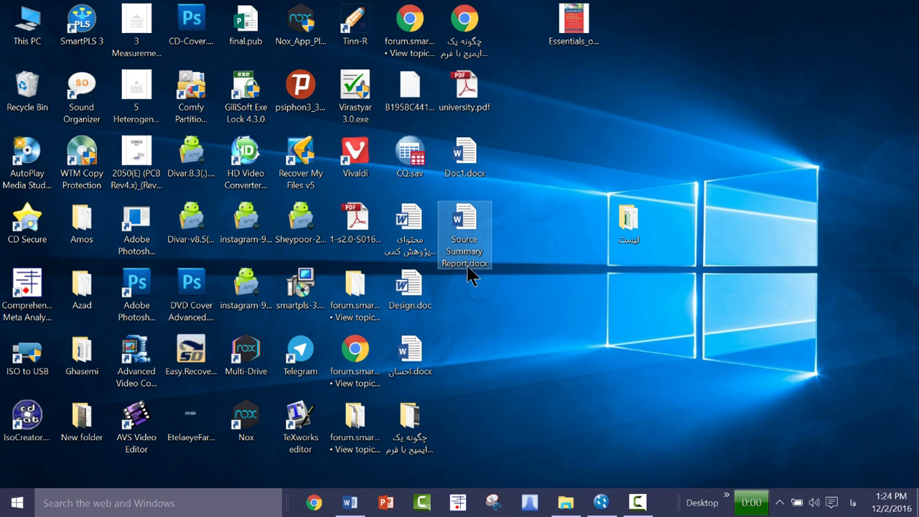
{"action": "double_click", "coordinate": [468, 215]}
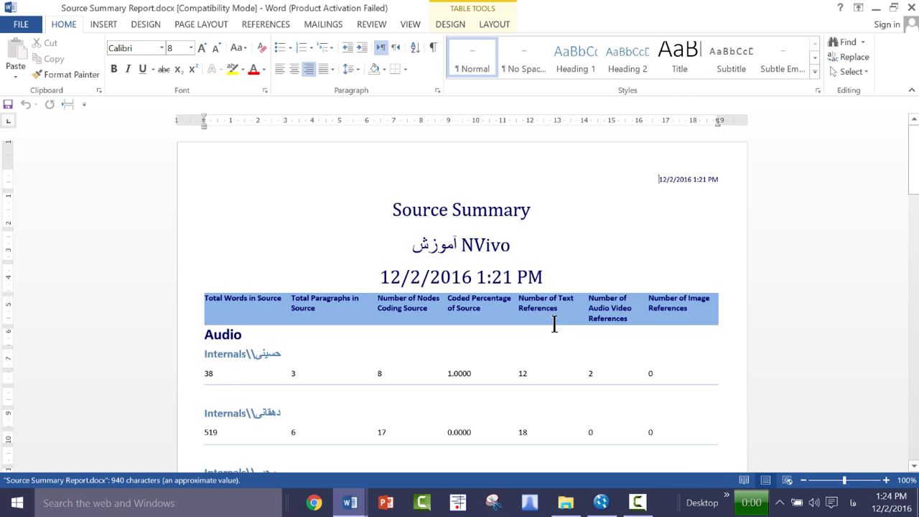
{"action": "scroll", "coordinate": [555, 324], "scroll_direction": "down", "scroll_amount": 2}
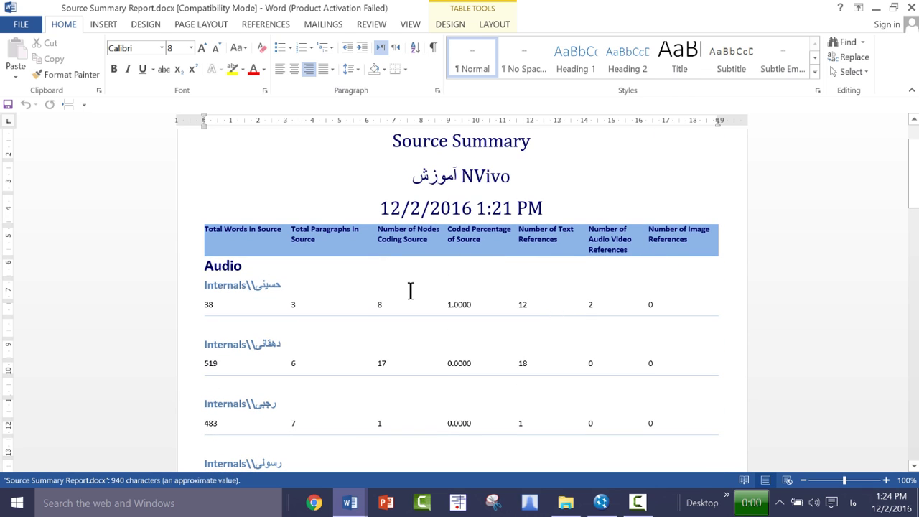
{"action": "scroll", "coordinate": [402, 311], "scroll_direction": "up", "scroll_amount": 2}
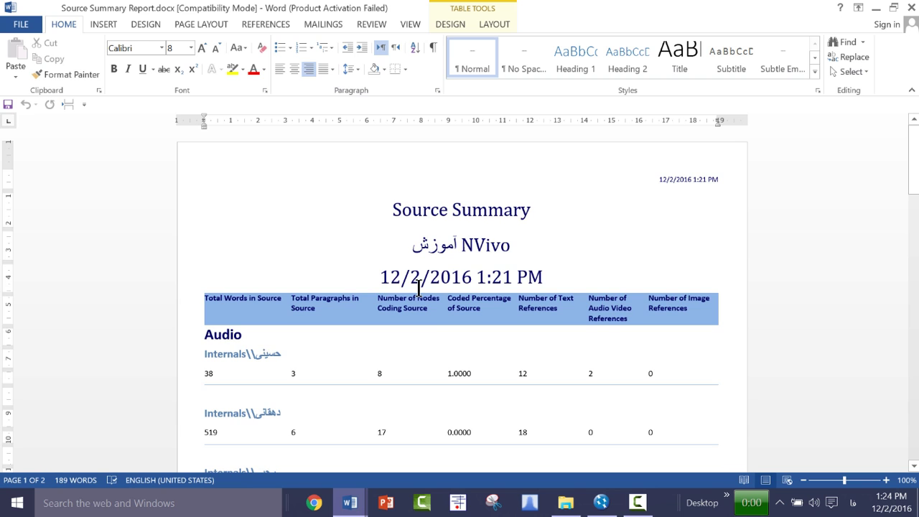
{"action": "scroll", "coordinate": [427, 319], "scroll_direction": "down", "scroll_amount": 14}
{"action": "scroll", "coordinate": [450, 337], "scroll_direction": "down", "scroll_amount": 20}
{"action": "scroll", "coordinate": [495, 335], "scroll_direction": "down", "scroll_amount": 12}
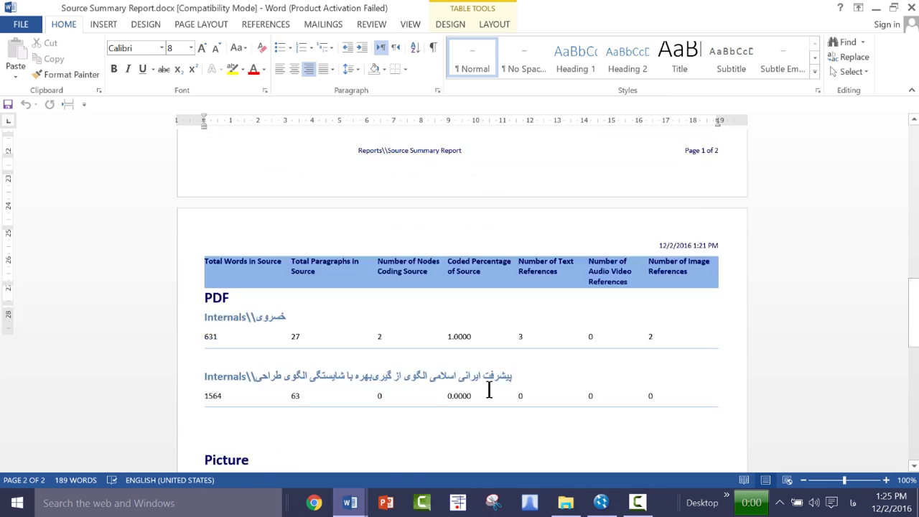
{"action": "scroll", "coordinate": [489, 390], "scroll_direction": "up", "scroll_amount": 20}
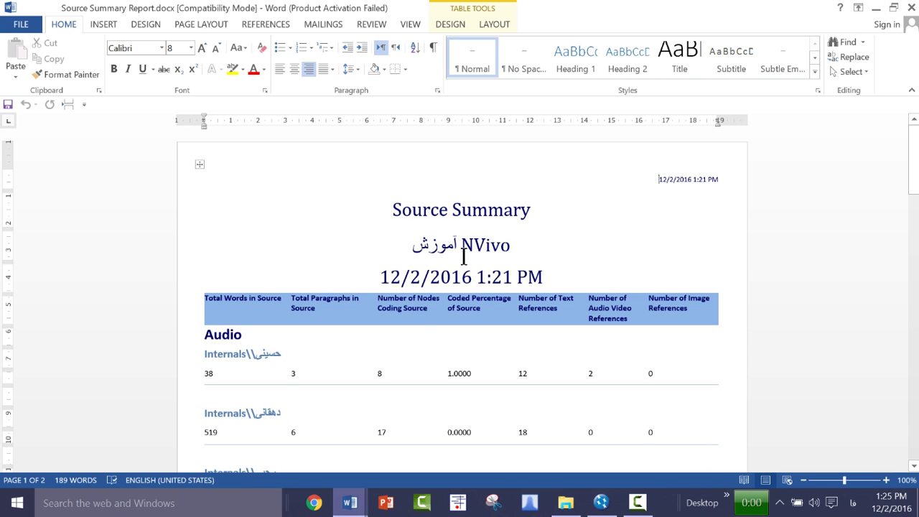
{"action": "left_click", "coordinate": [877, 8]}
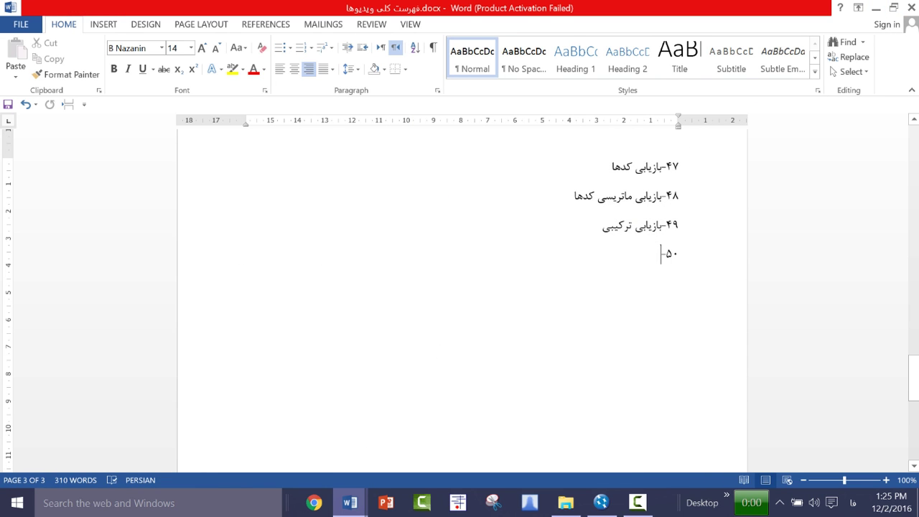
{"action": "left_click", "coordinate": [918, 504]}
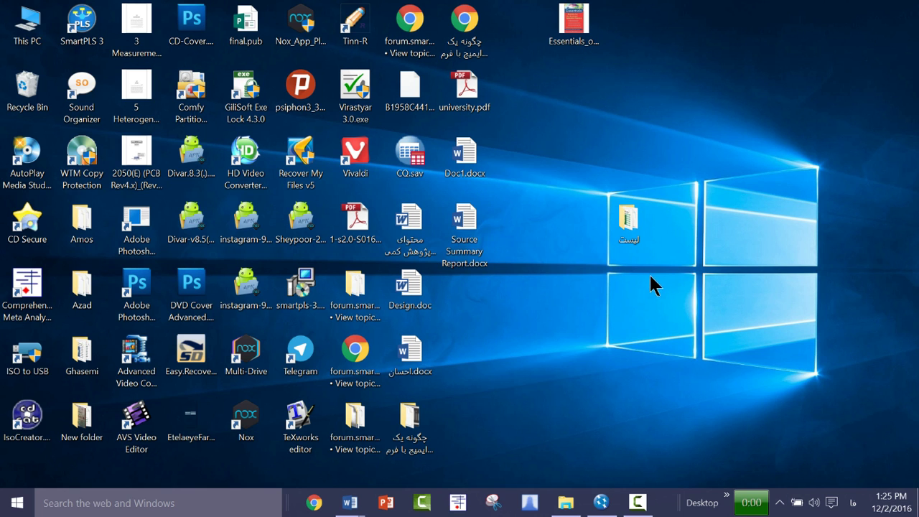
Step: Return to NVivo and close the Source Summary Report results
{"action": "left_click", "coordinate": [601, 503]}
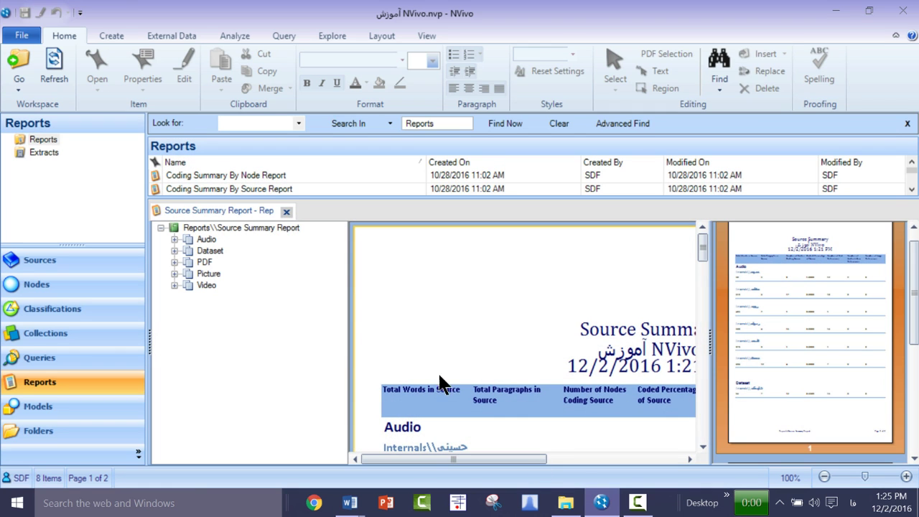
{"action": "left_click", "coordinate": [285, 211]}
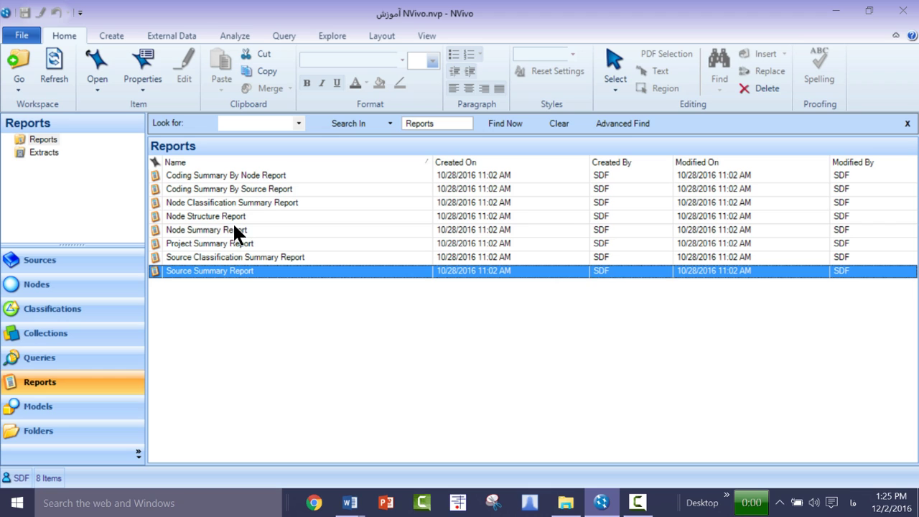
Step: Run the Node Structure Report with the Node.Hierarchical Name filter limited to the tree nodes folder
{"action": "right_click", "coordinate": [199, 222]}
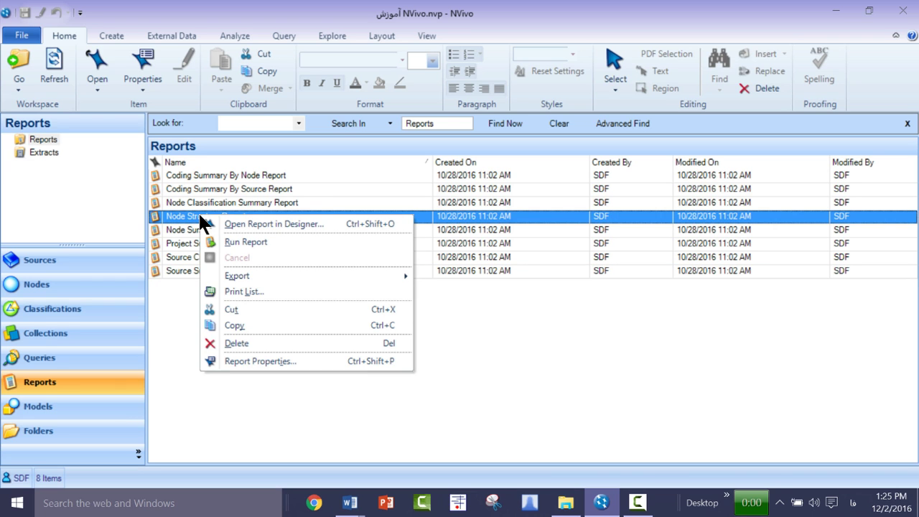
{"action": "left_click", "coordinate": [238, 244]}
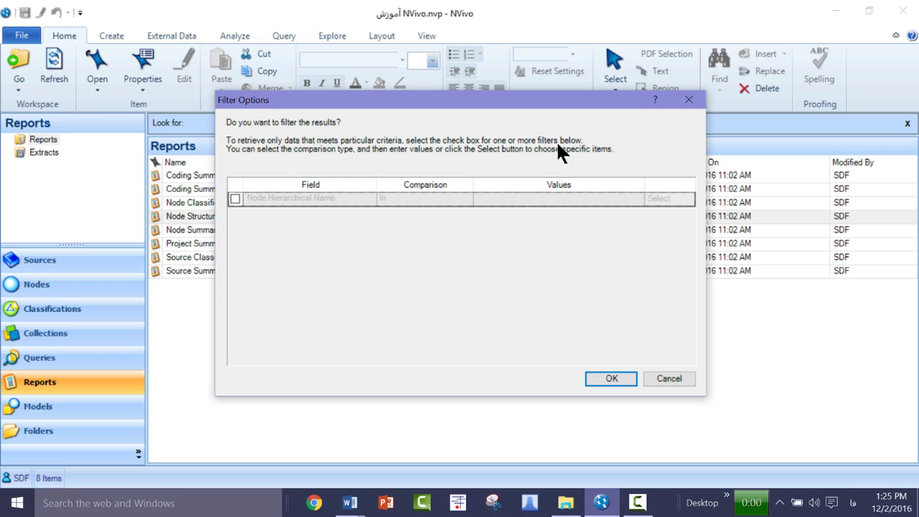
{"action": "left_click", "coordinate": [235, 198]}
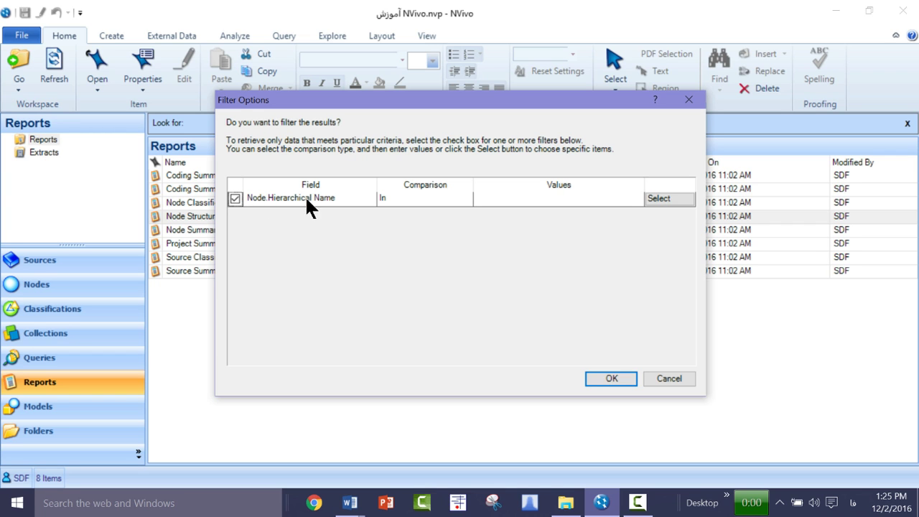
{"action": "left_click", "coordinate": [669, 199]}
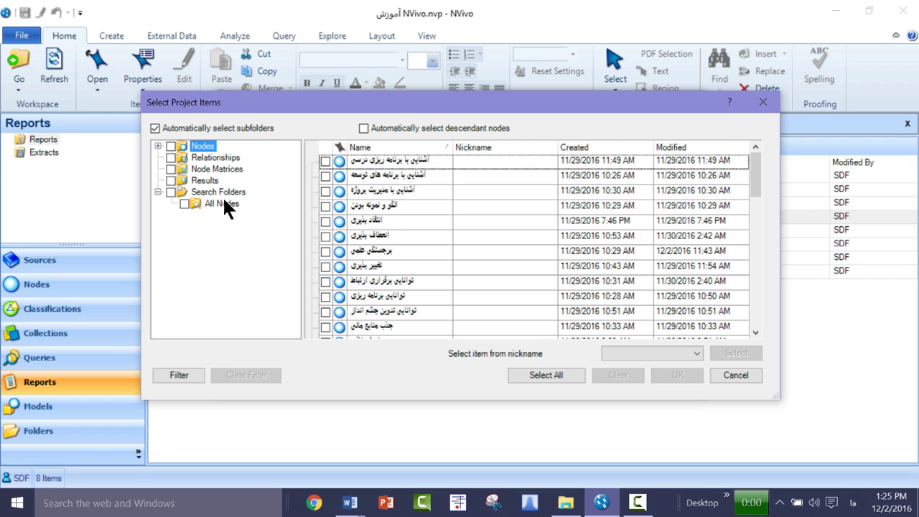
{"action": "left_click", "coordinate": [158, 146]}
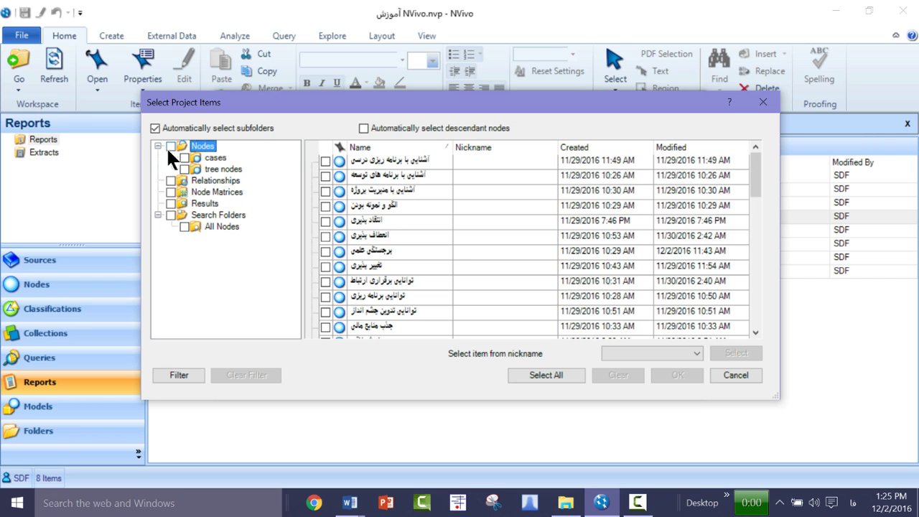
{"action": "left_click", "coordinate": [184, 169]}
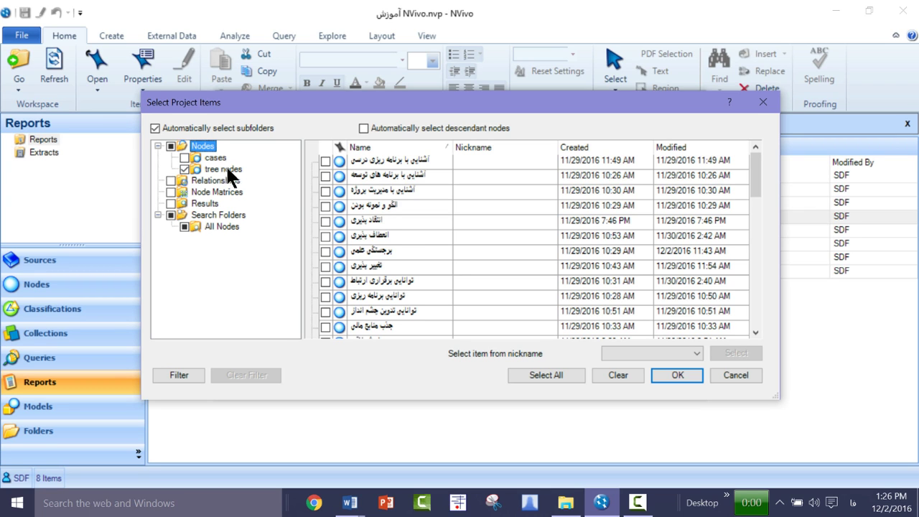
{"action": "left_click", "coordinate": [668, 375]}
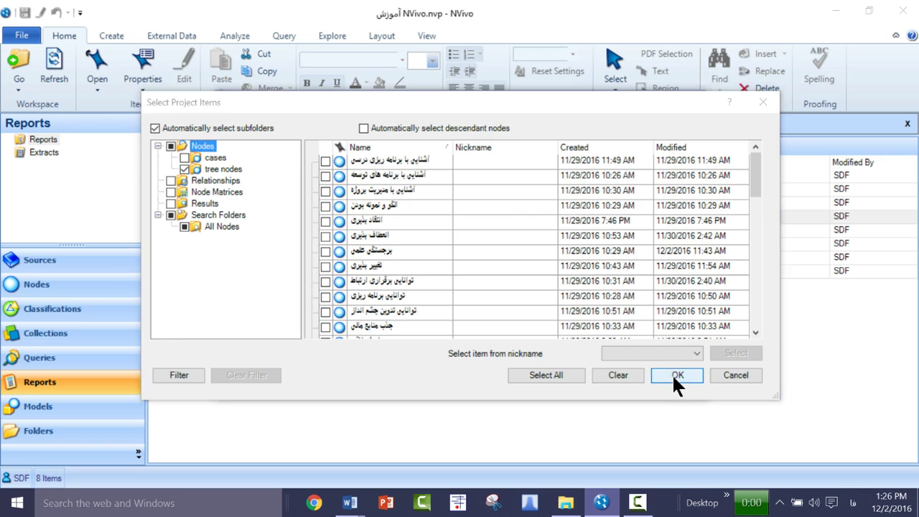
{"action": "left_click", "coordinate": [619, 378]}
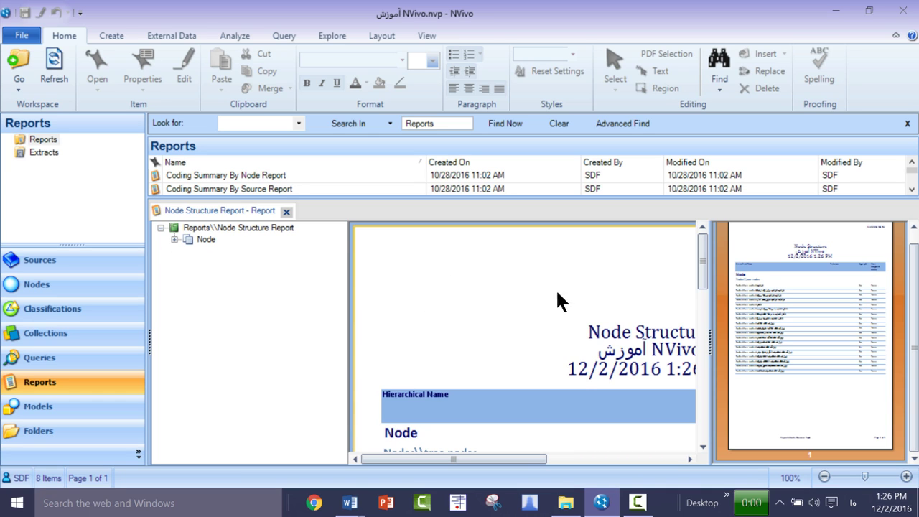
Step: Expand the Node group in the report's outline and examine the hierarchical names listed under tree nodes
{"action": "left_click", "coordinate": [174, 239]}
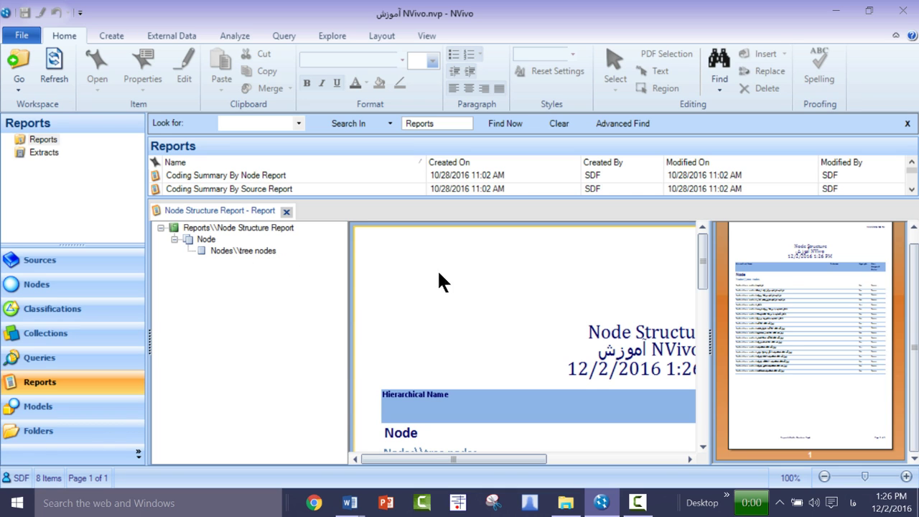
{"action": "scroll", "coordinate": [532, 352], "scroll_direction": "down", "scroll_amount": 5}
{"action": "scroll", "coordinate": [558, 353], "scroll_direction": "down", "scroll_amount": 3}
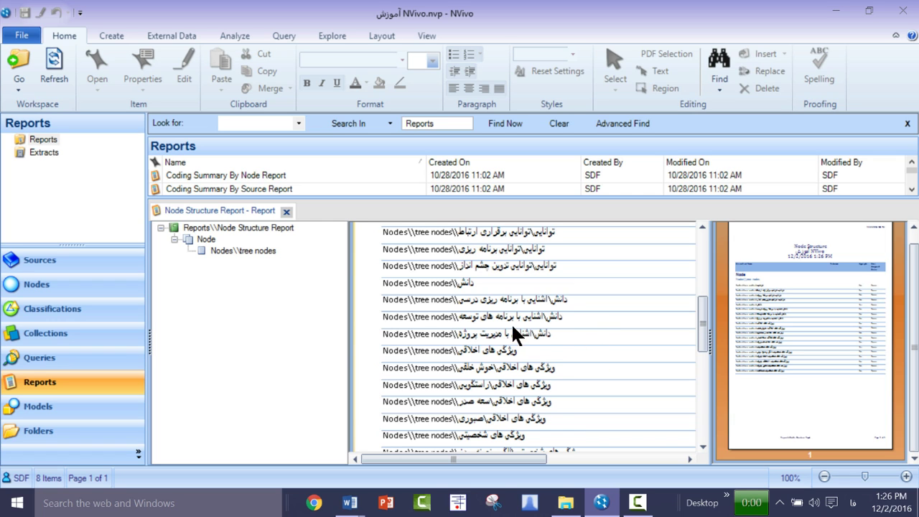
{"action": "scroll", "coordinate": [513, 327], "scroll_direction": "down", "scroll_amount": 5}
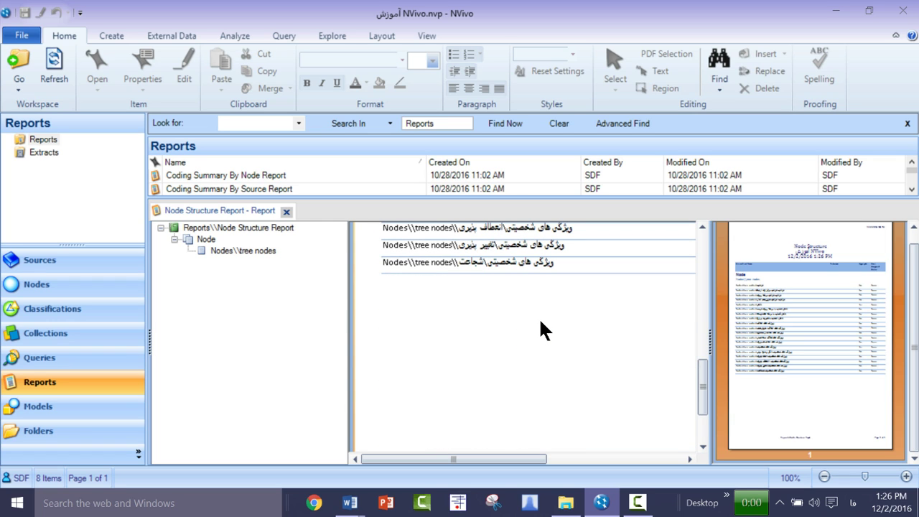
{"action": "scroll", "coordinate": [540, 327], "scroll_direction": "up", "scroll_amount": 3}
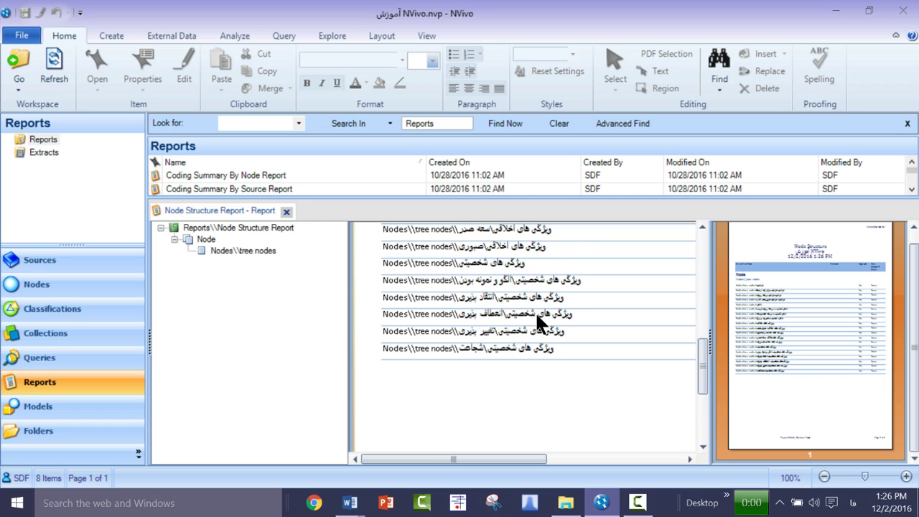
{"action": "scroll", "coordinate": [538, 323], "scroll_direction": "up", "scroll_amount": 3}
{"action": "scroll", "coordinate": [528, 337], "scroll_direction": "up", "scroll_amount": 10}
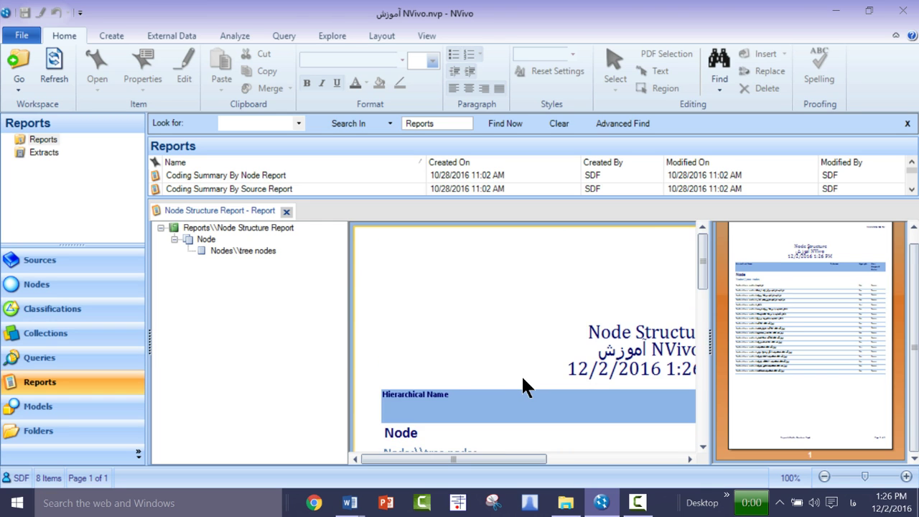
Step: Examine the report's Nickname, Aggregate and User Assigned Color columns and its node rows, and enlarge the page view to 110%
{"action": "scroll", "coordinate": [522, 375], "scroll_direction": "down", "scroll_amount": 5}
{"action": "left_click_drag", "start_coordinate": [487, 461], "coordinate": [582, 458]}
{"action": "scroll", "coordinate": [603, 353], "scroll_direction": "up", "scroll_amount": 5}
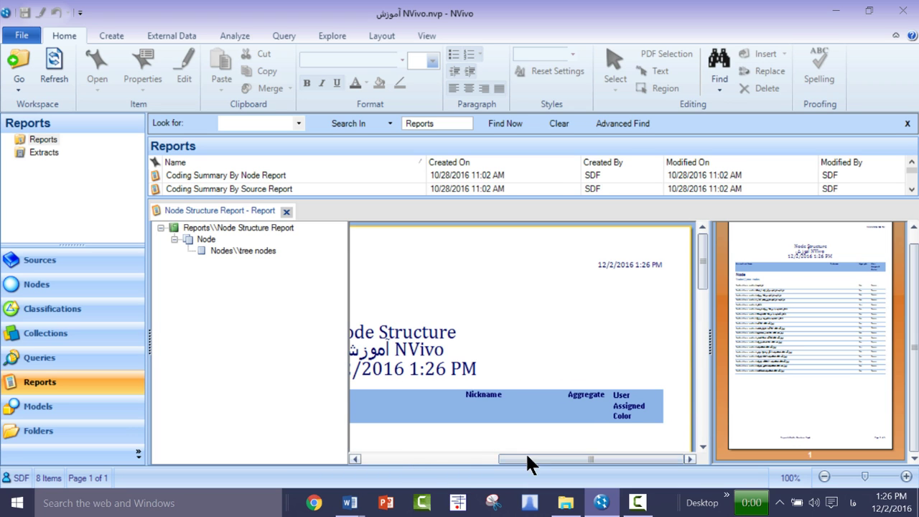
{"action": "left_click_drag", "start_coordinate": [556, 455], "coordinate": [395, 459]}
{"action": "scroll", "coordinate": [509, 343], "scroll_direction": "down", "scroll_amount": 6}
{"action": "scroll", "coordinate": [506, 338], "scroll_direction": "down", "scroll_amount": 2}
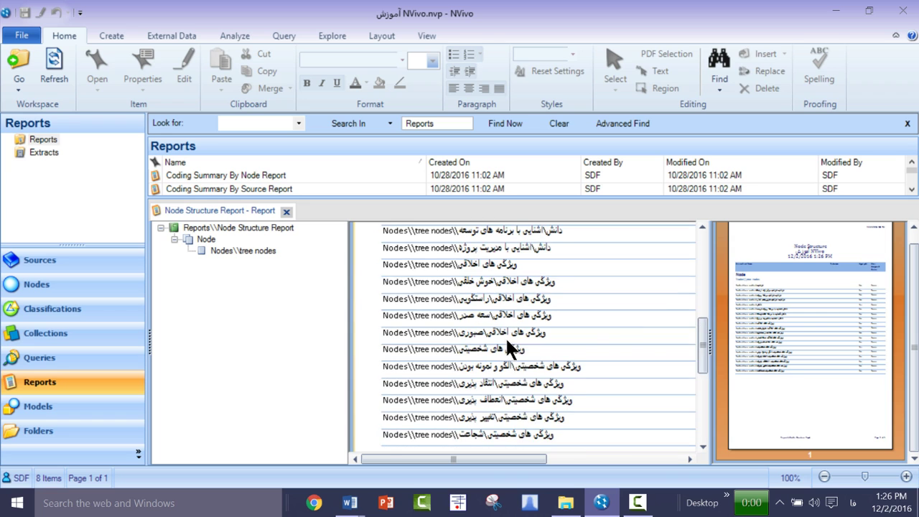
{"action": "left_click", "coordinate": [805, 330]}
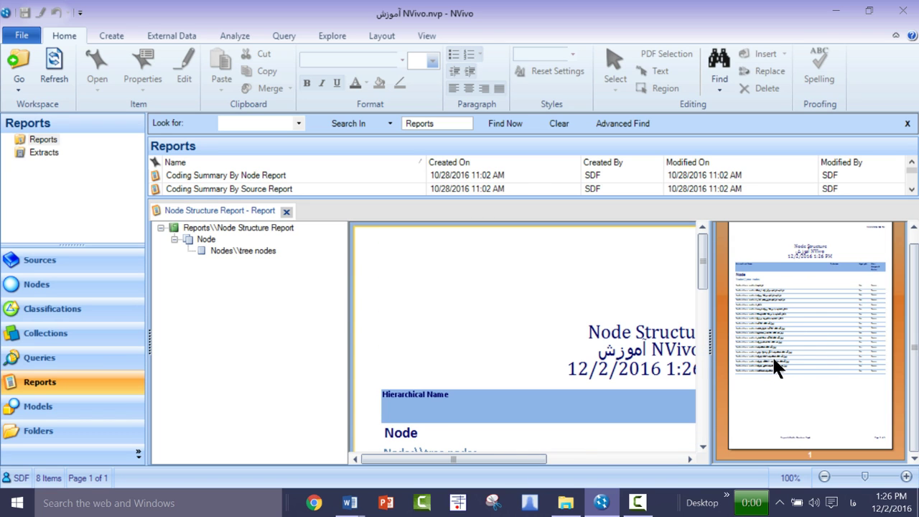
{"action": "left_click", "coordinate": [907, 477]}
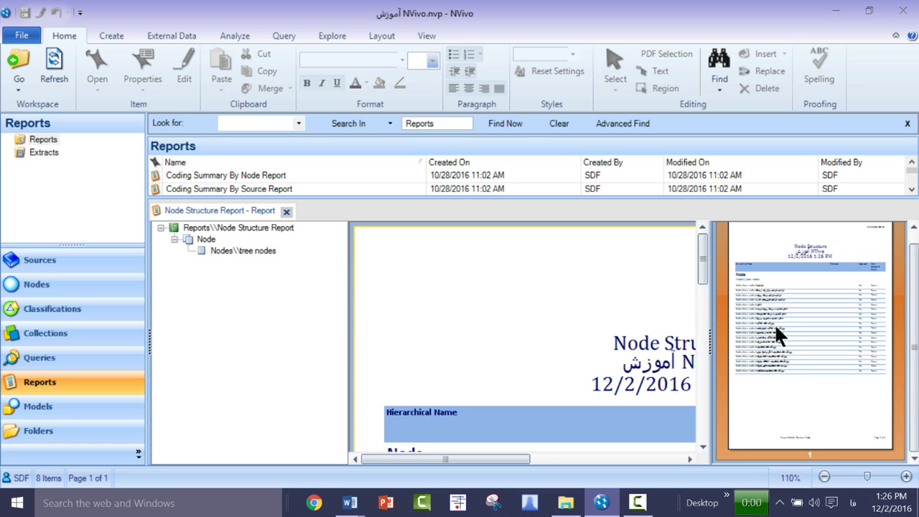
Step: Review the expand and collapse options of the report outline and the export and print options of the report page
{"action": "left_click", "coordinate": [261, 291]}
{"action": "right_click", "coordinate": [261, 290]}
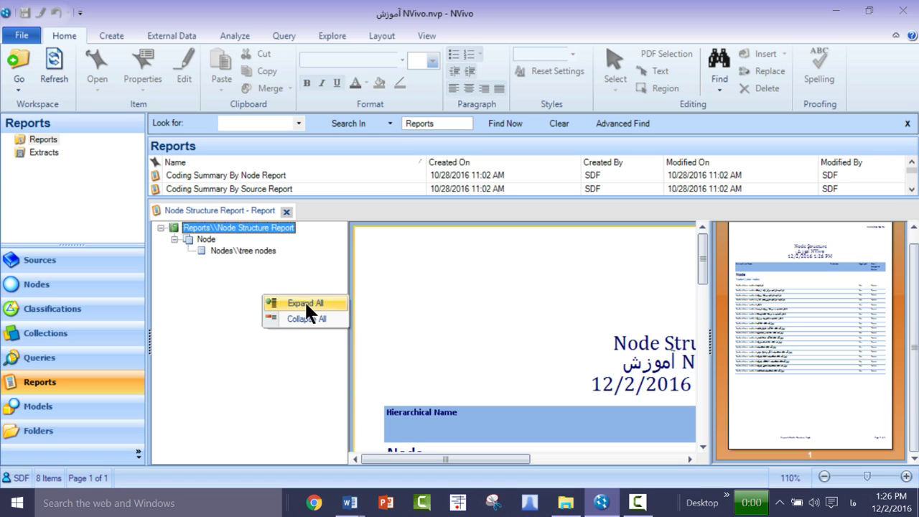
{"action": "right_click", "coordinate": [226, 276]}
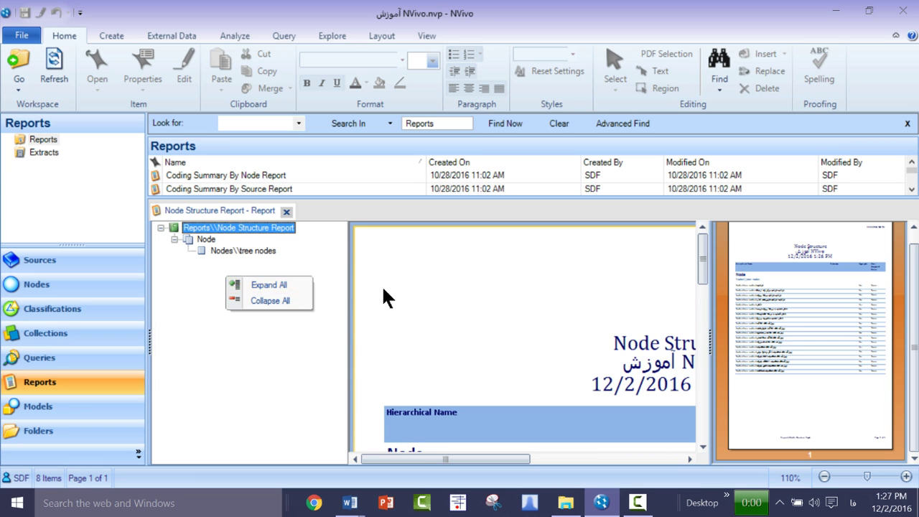
{"action": "right_click", "coordinate": [446, 294]}
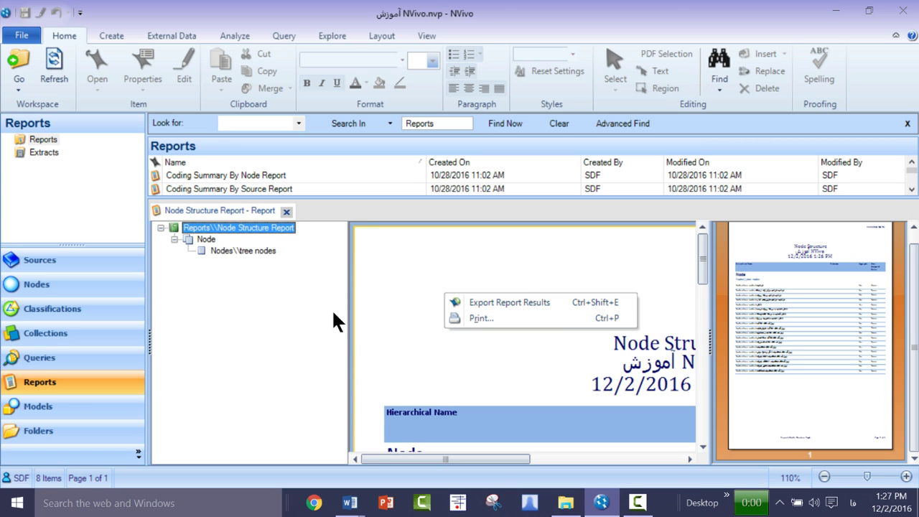
{"action": "left_click", "coordinate": [295, 297]}
Step: Review the print settings for the Node Structure Report and leave them without printing
{"action": "right_click", "coordinate": [500, 321]}
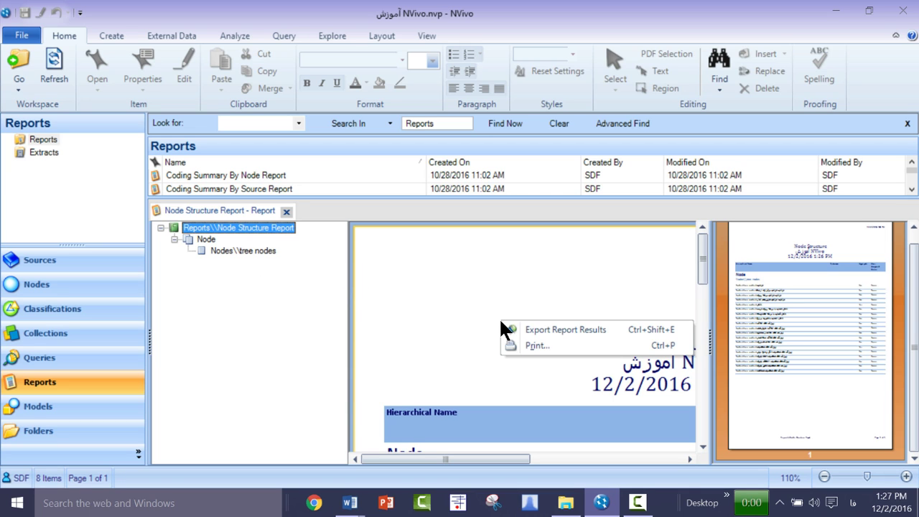
{"action": "left_click", "coordinate": [551, 347]}
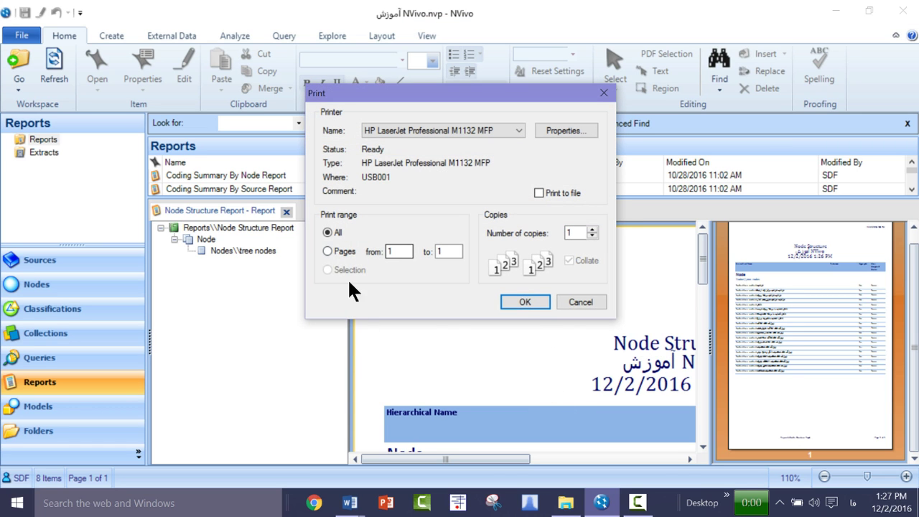
{"action": "left_click", "coordinate": [579, 302]}
Step: Review the save settings for exporting the Node Structure Report results as a Word file, and leave without saving
{"action": "right_click", "coordinate": [509, 310]}
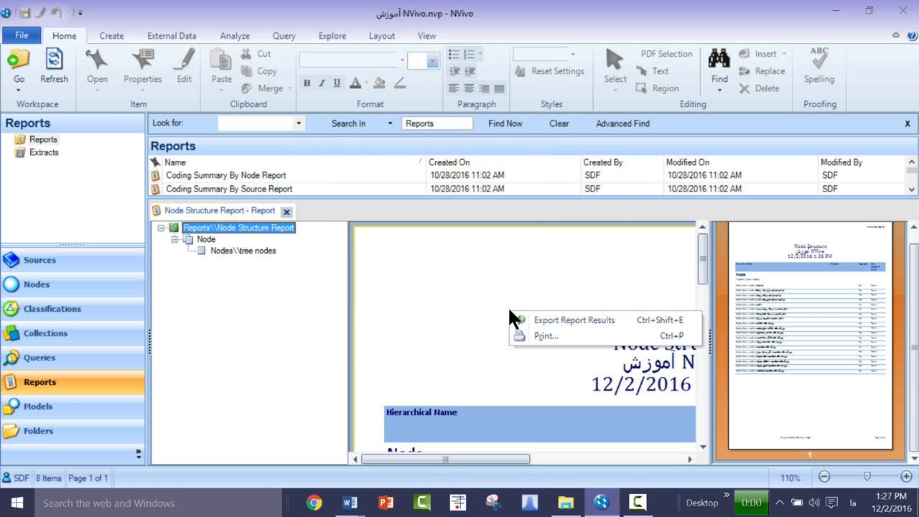
{"action": "left_click", "coordinate": [600, 321]}
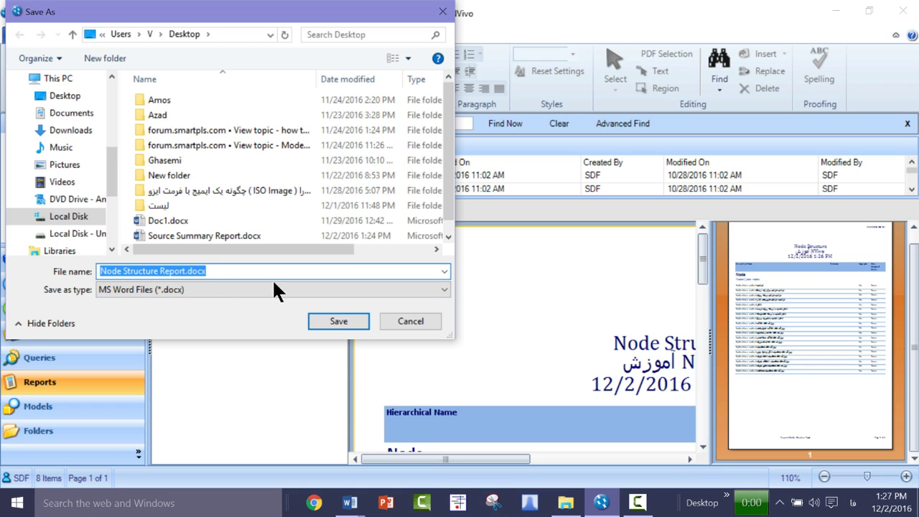
{"action": "left_click", "coordinate": [403, 322]}
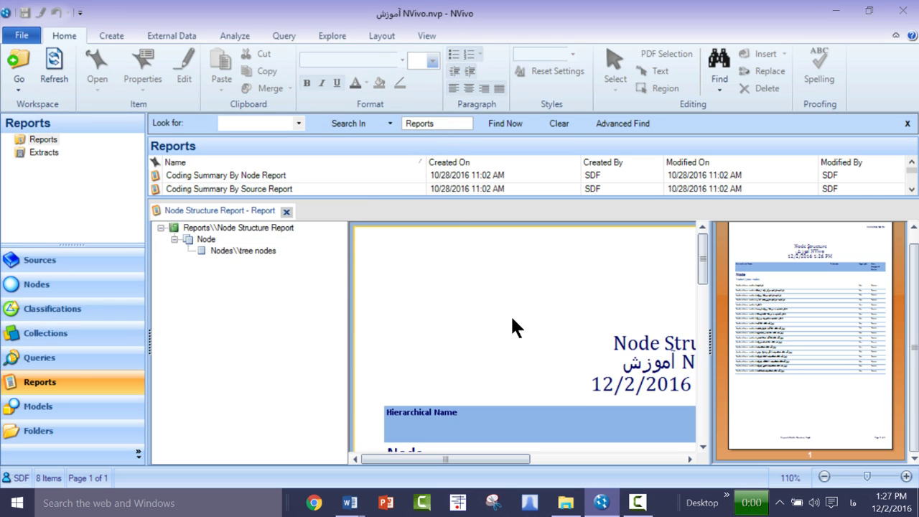
Step: View the end of the node list and close the Node Structure Report results
{"action": "scroll", "coordinate": [514, 314], "scroll_direction": "down", "scroll_amount": 15}
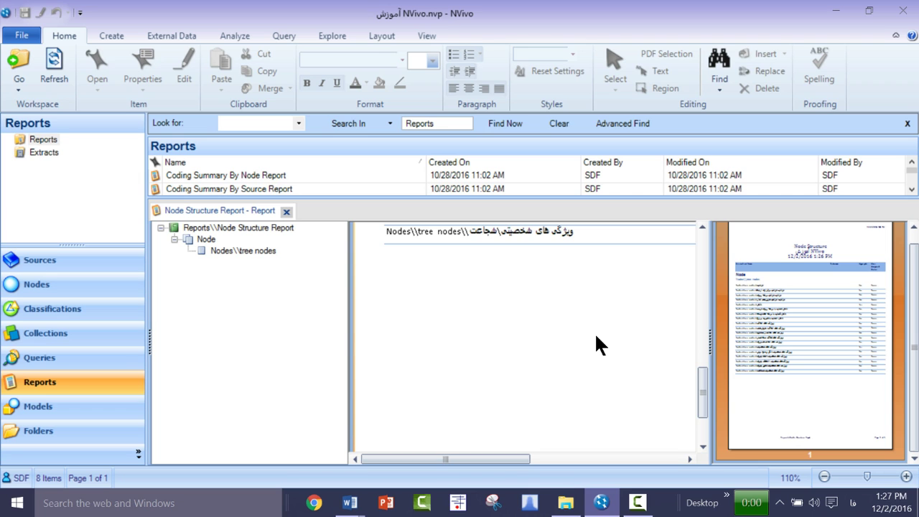
{"action": "left_click", "coordinate": [286, 211]}
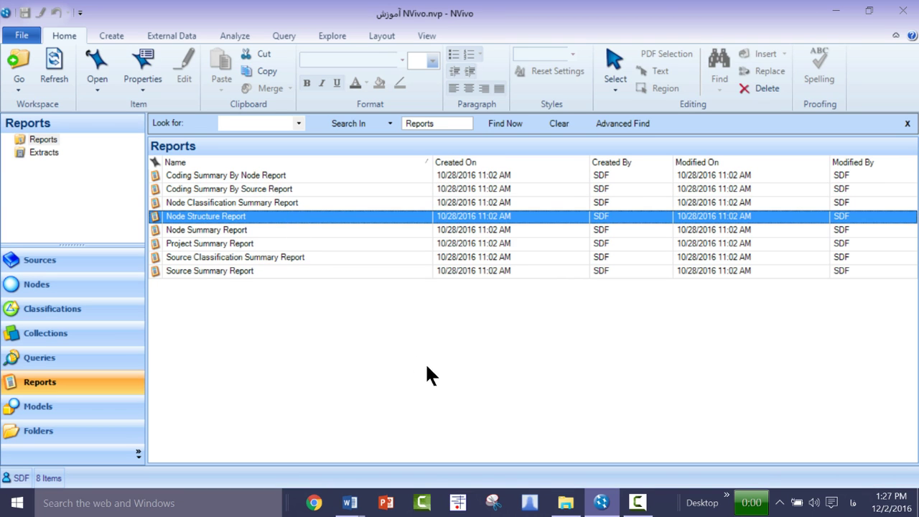